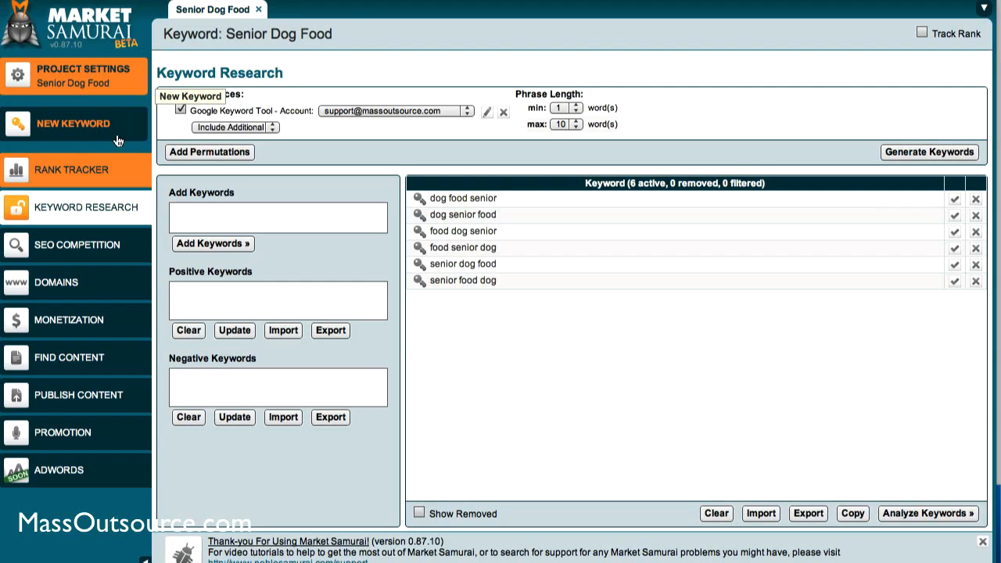
Add "Dog Food" as a new keyword in the Senior Dog Food project
{"action": "left_click", "coordinate": [82, 130]}
{"action": "type", "text": "Dofg"}
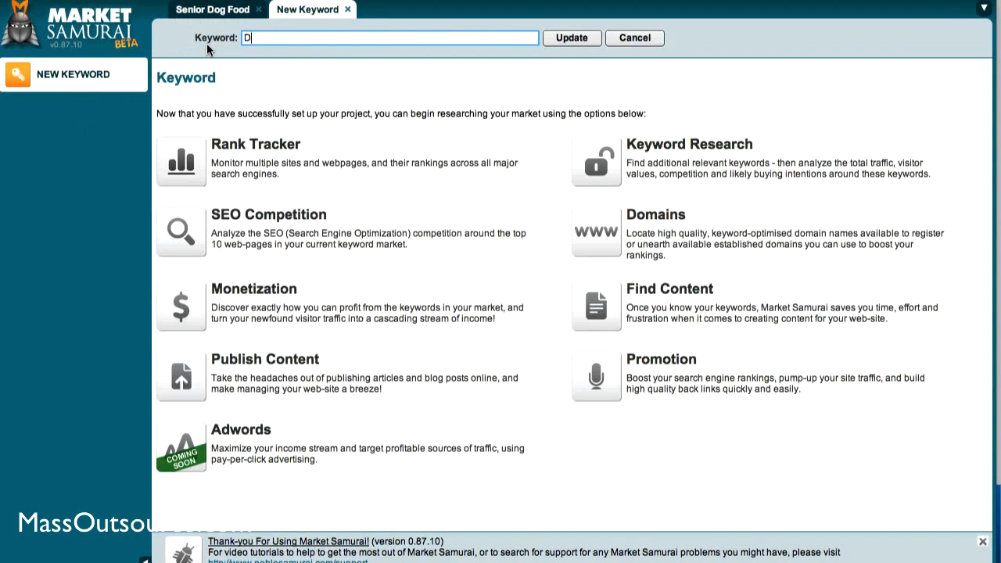
{"action": "key", "text": "BackSpace"}
{"action": "key", "text": "BackSpace"}
{"action": "type", "text": "g Food"}
{"action": "left_click", "coordinate": [569, 38]}
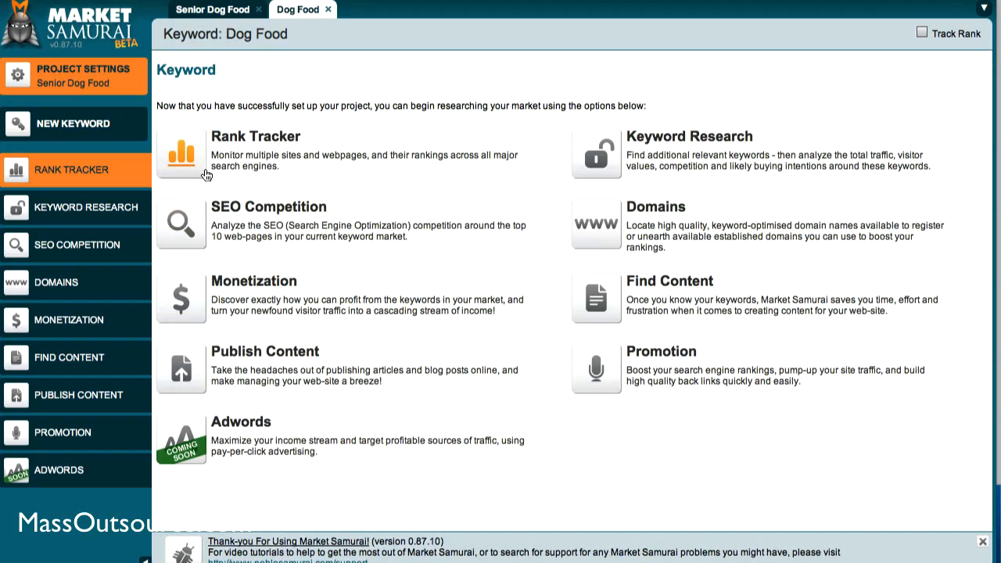
Try to generate related keywords for Dog Food in Keyword Research using the Google Keyword Tool source
{"action": "left_click", "coordinate": [127, 212]}
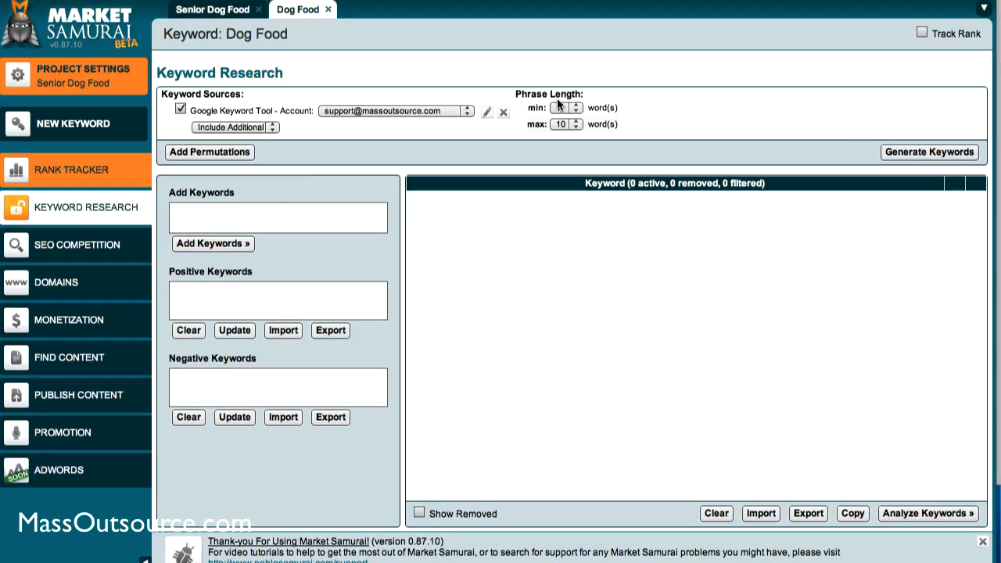
{"action": "left_click", "coordinate": [912, 154]}
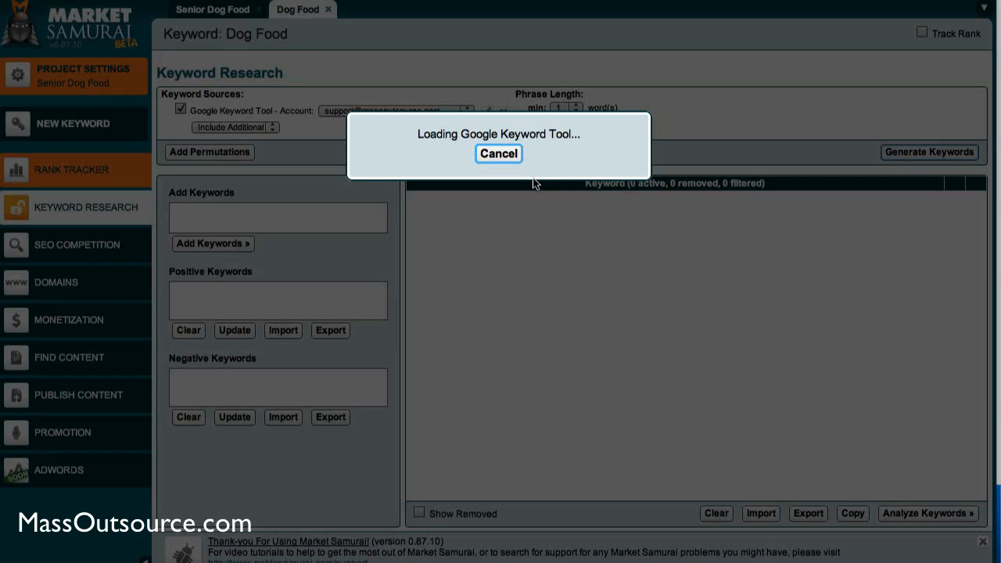
{"action": "left_click", "coordinate": [499, 154]}
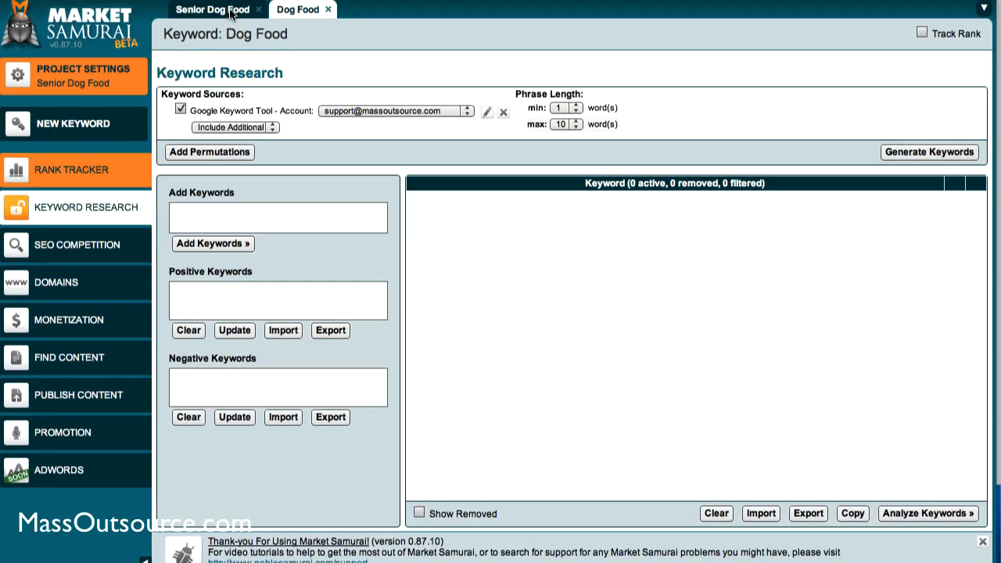
Return to the Senior Dog Food keyword and apply "food" as a positive keyword filter
{"action": "left_click", "coordinate": [229, 14]}
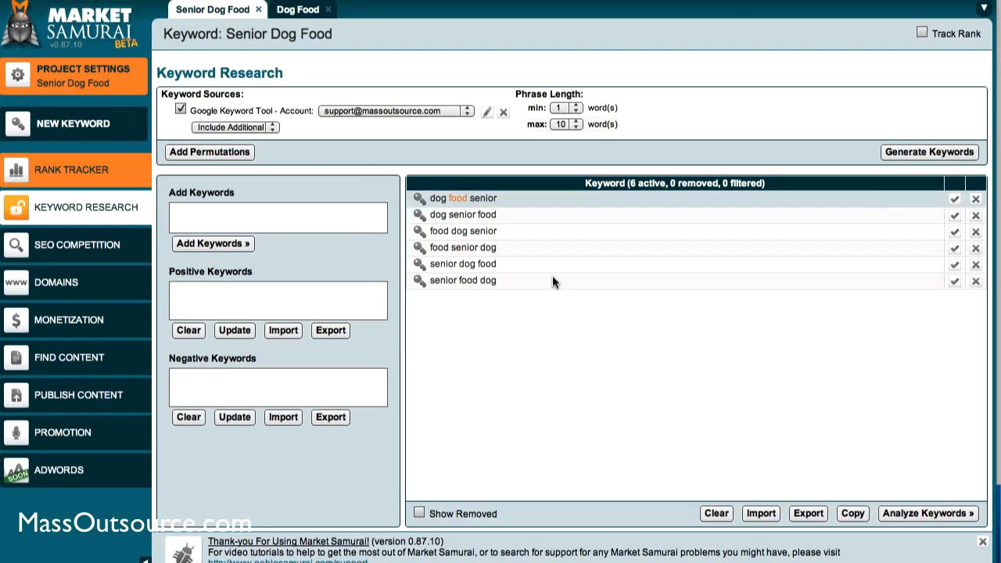
{"action": "left_click", "coordinate": [334, 293]}
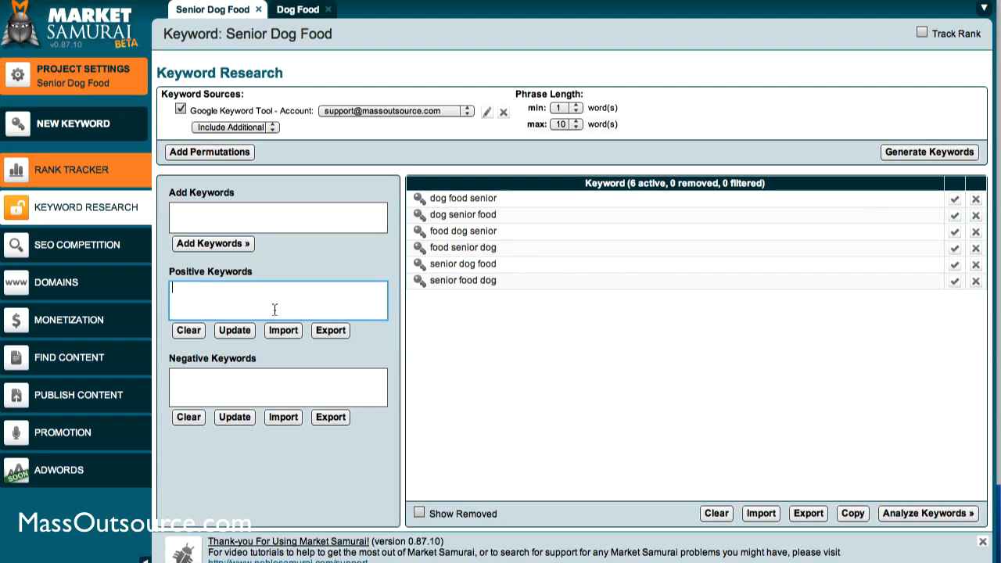
{"action": "type", "text": "food"}
{"action": "left_click", "coordinate": [240, 332]}
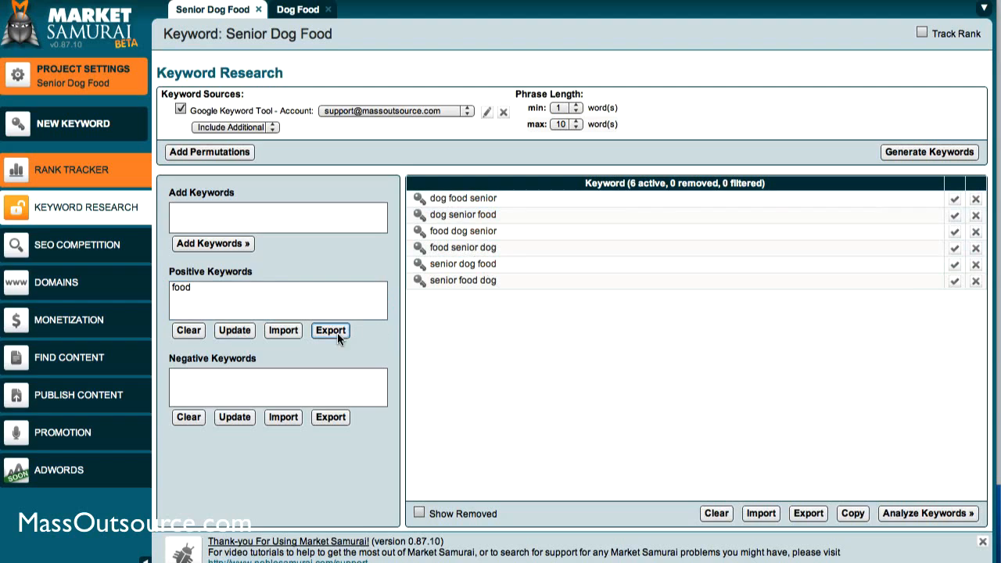
Apply "free" and "cheap" on separate lines as negative keyword filters for Senior Dog Food
{"action": "left_click", "coordinate": [214, 400]}
{"action": "type", "text": "free "}
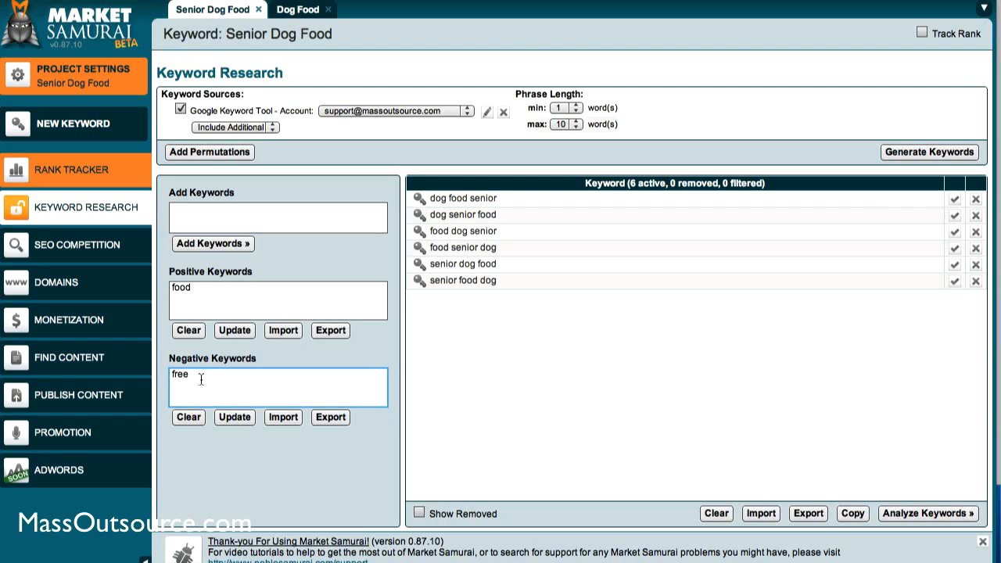
{"action": "type", "text": "cheap"}
{"action": "left_click", "coordinate": [231, 416]}
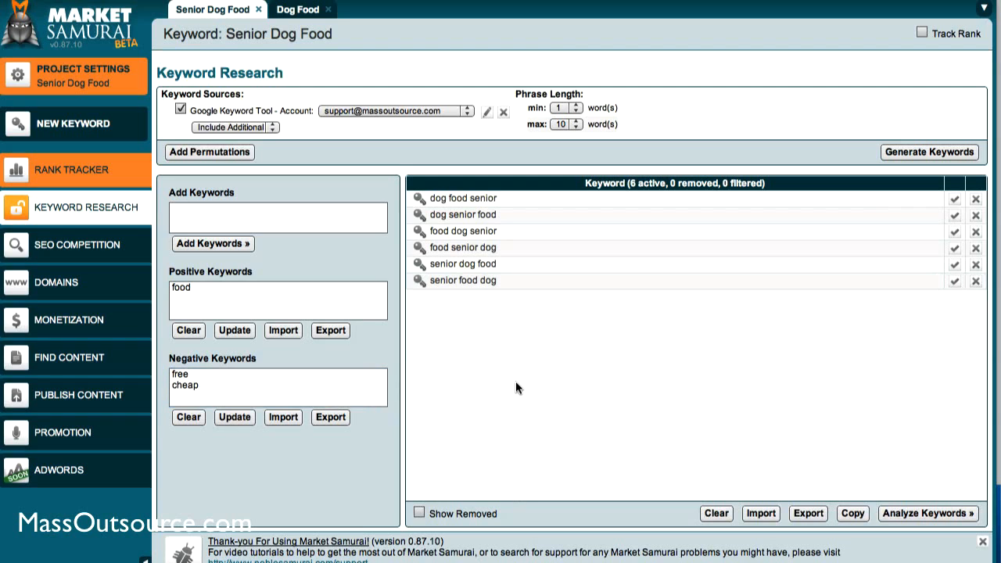
{"action": "left_click", "coordinate": [347, 313]}
{"action": "left_click", "coordinate": [370, 390]}
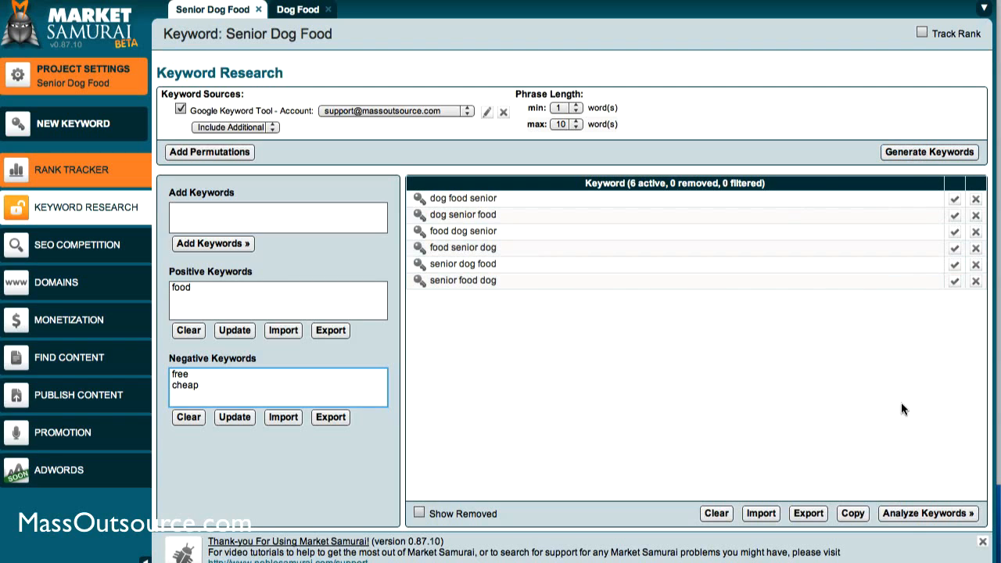
Run the keyword analysis on the Senior Dog Food list with the Golden Rules preset
{"action": "left_click", "coordinate": [906, 514]}
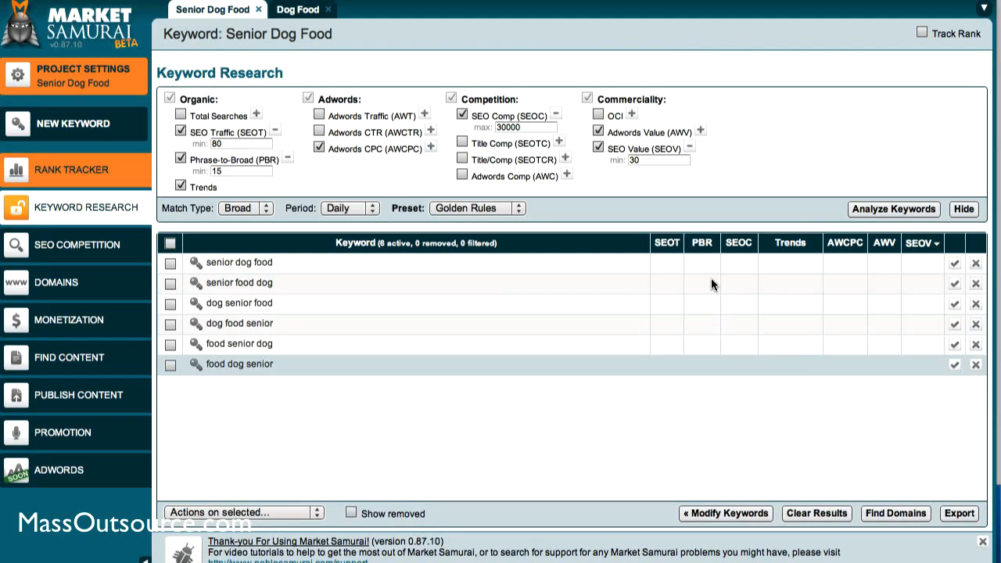
{"action": "left_click", "coordinate": [860, 209]}
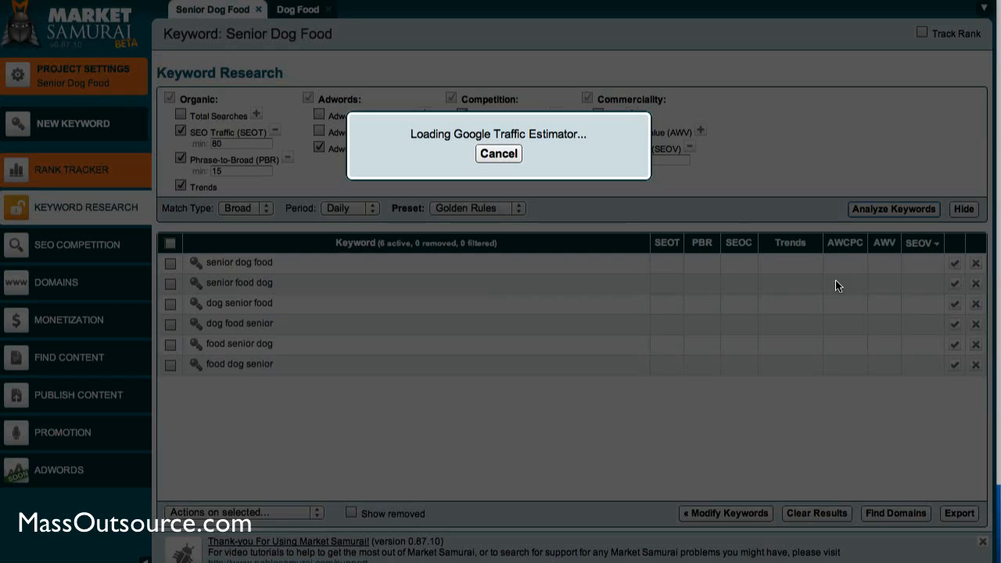
Switch from Market Samurai to another open application
{"action": "key", "text": "super+Tab"}
{"action": "key", "text": "super+Tab"}
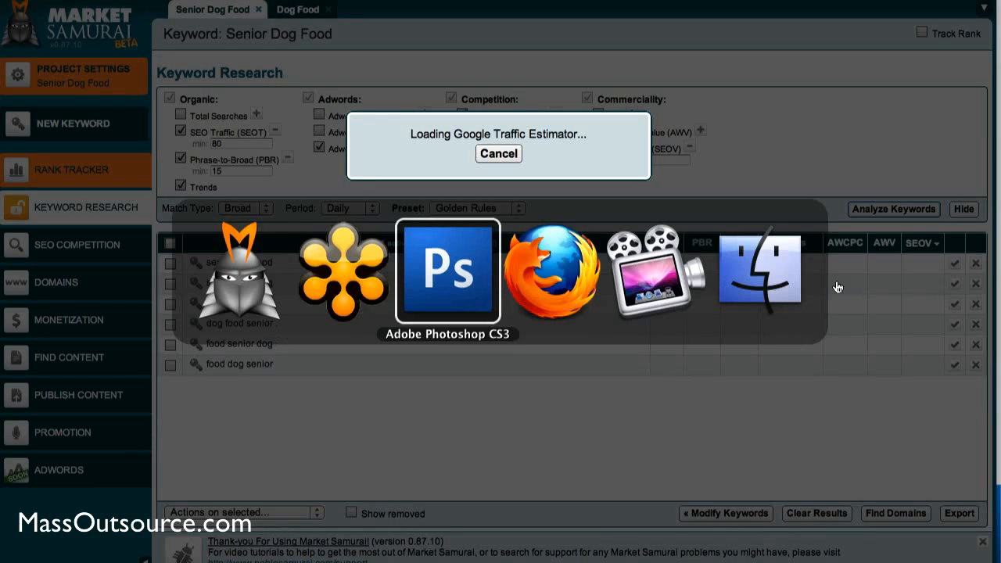
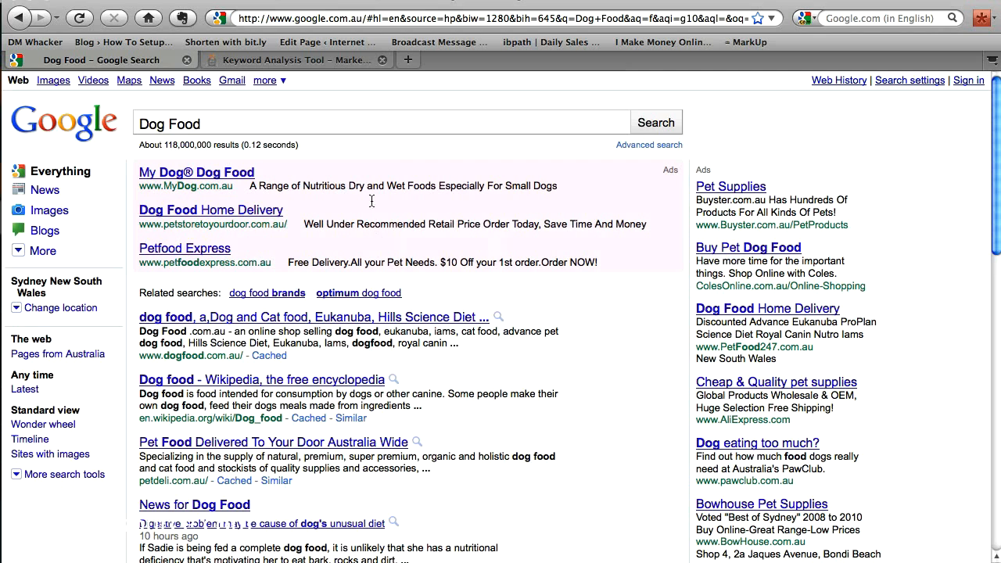
Search Google for "Senior Dog Food" by adding "Senior" in front of the existing query
{"action": "left_click", "coordinate": [336, 127]}
{"action": "left_click", "coordinate": [134, 122]}
{"action": "type", "text": "Senior"}
{"action": "key", "text": "Return"}
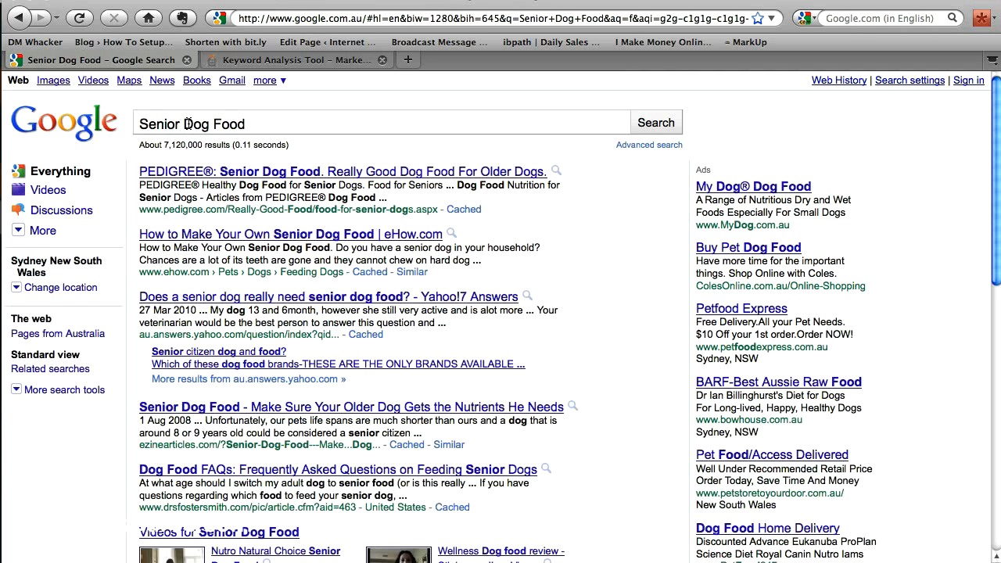
Preview the Pedigree result and examine the first page of Google results for Senior Dog Food
{"action": "left_click_drag", "start_coordinate": [245, 124], "coordinate": [140, 125]}
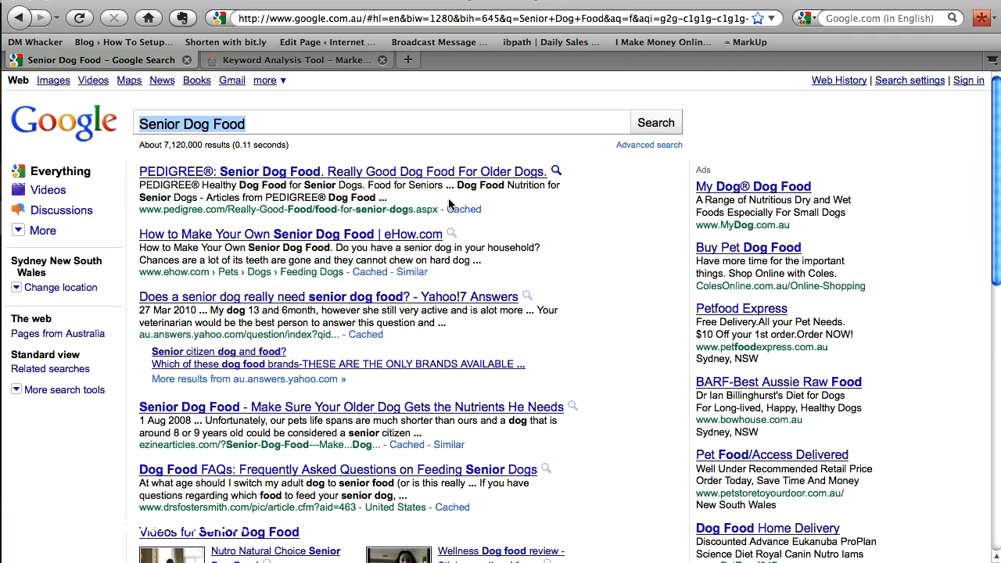
{"action": "left_click", "coordinate": [583, 187]}
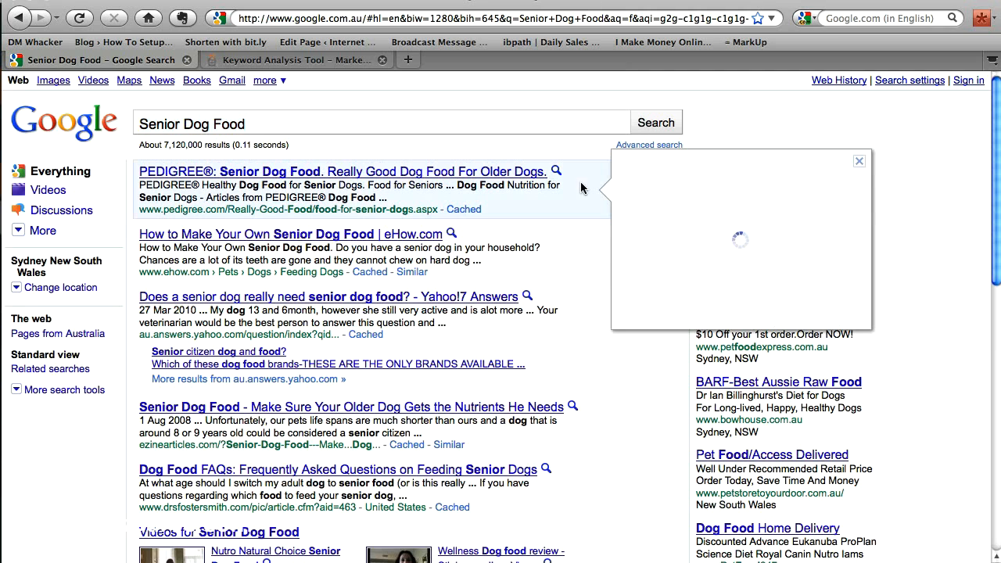
{"action": "left_click", "coordinate": [858, 163]}
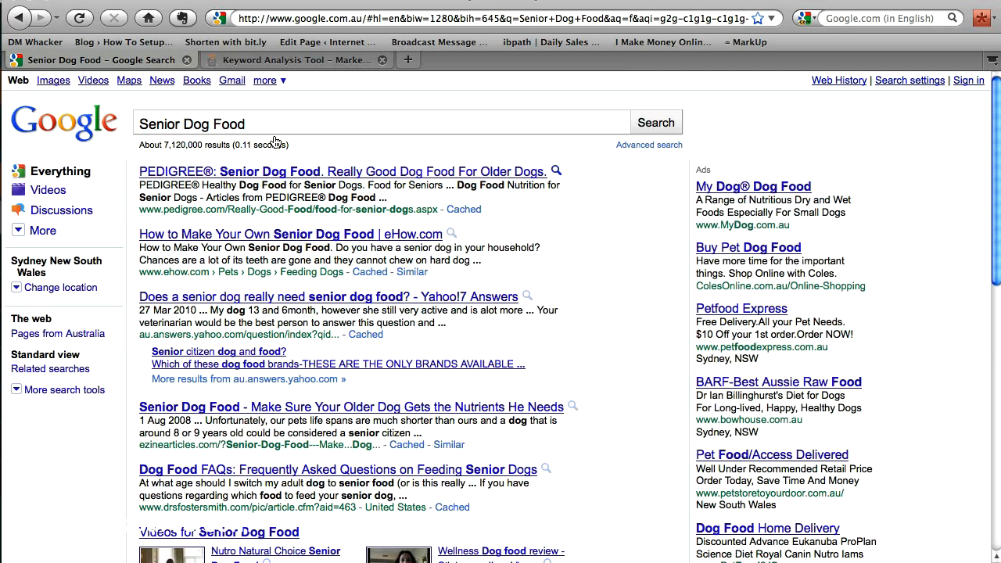
{"action": "left_click_drag", "start_coordinate": [261, 128], "coordinate": [139, 125]}
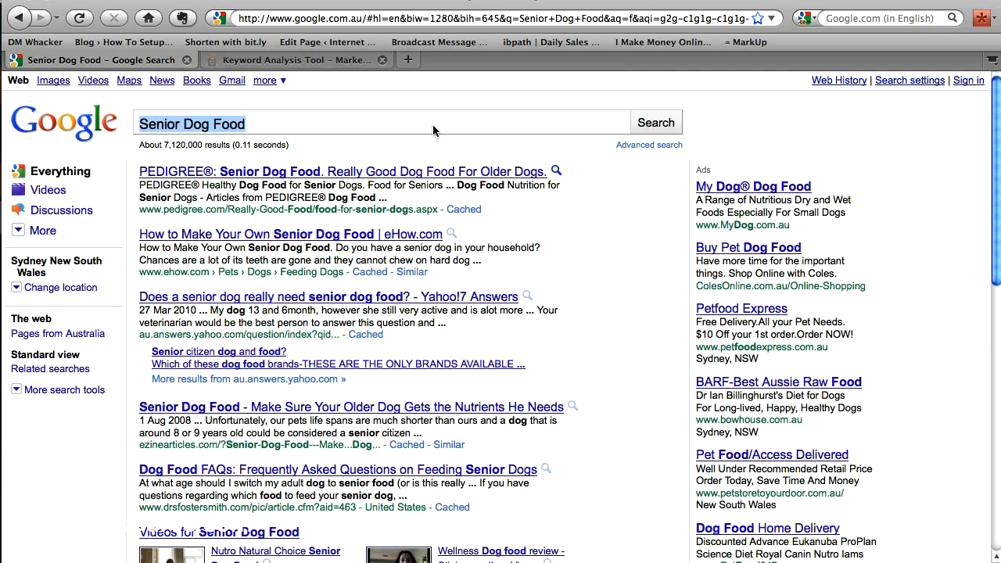
{"action": "left_click", "coordinate": [312, 122]}
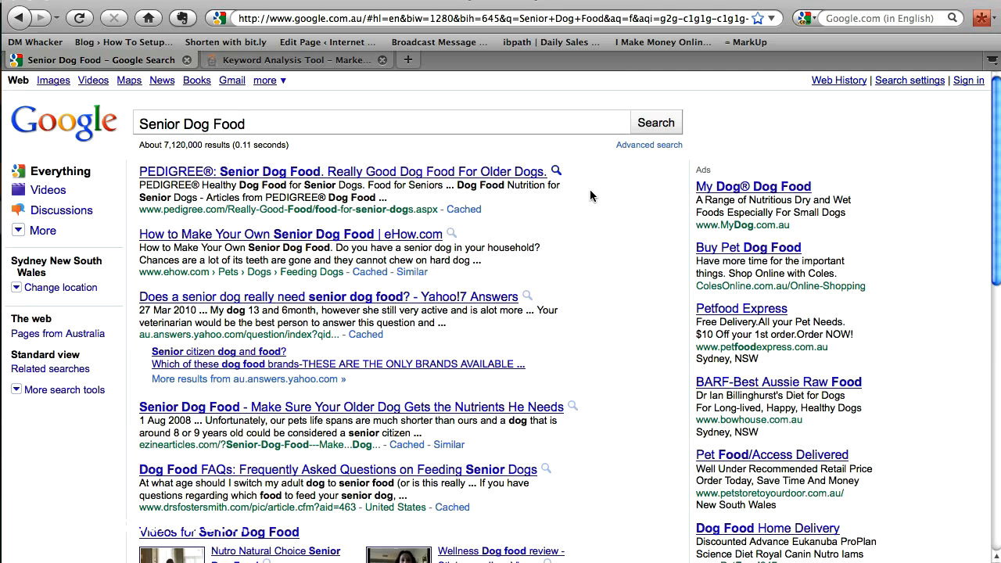
{"action": "left_click_drag", "start_coordinate": [995, 168], "coordinate": [990, 431]}
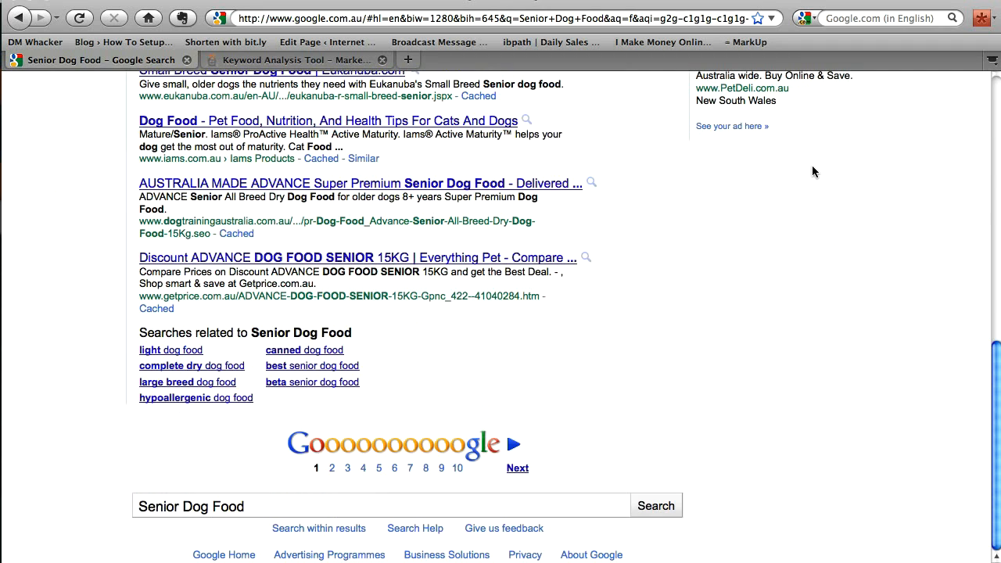
{"action": "left_click", "coordinate": [993, 92]}
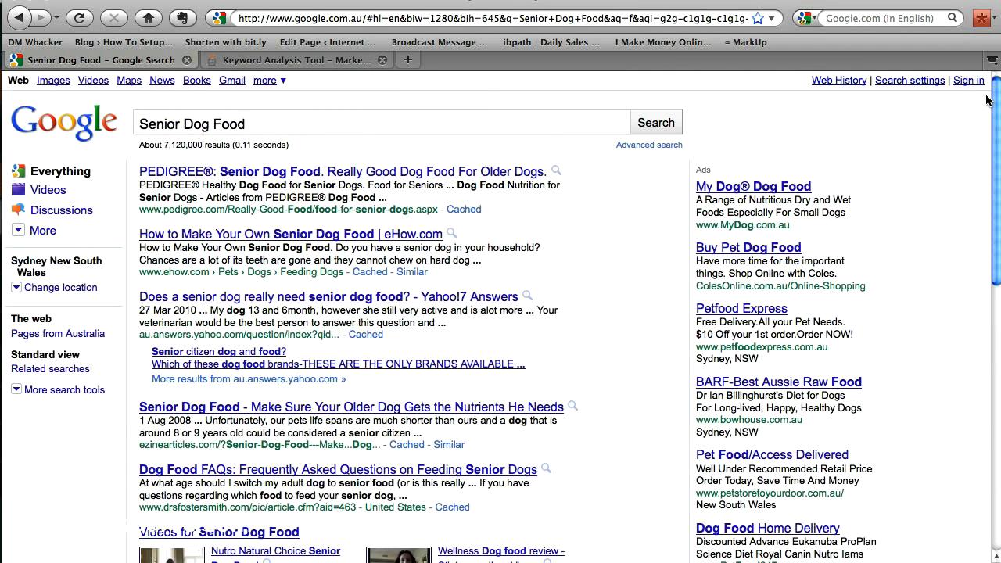
{"action": "left_click", "coordinate": [371, 124]}
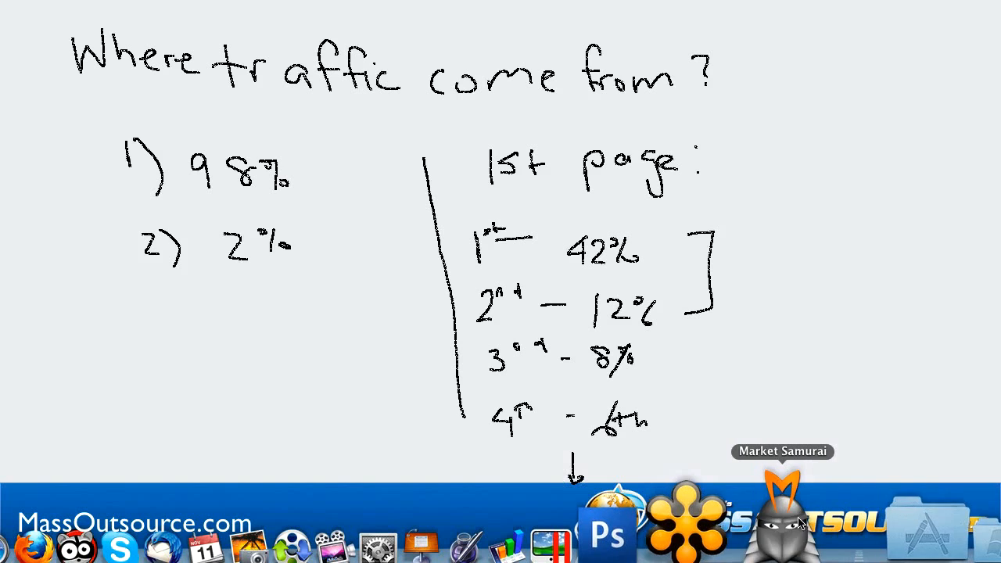
Switch to Market Samurai and bring up its Dog Food keyword research window
{"action": "key", "text": "super+Tab"}
{"action": "key", "text": "super+Tab"}
{"action": "key", "text": "super+Tab"}
{"action": "key", "text": "super+Tab"}
{"action": "key", "text": "super+Tab"}
{"action": "key", "text": "super+Tab"}
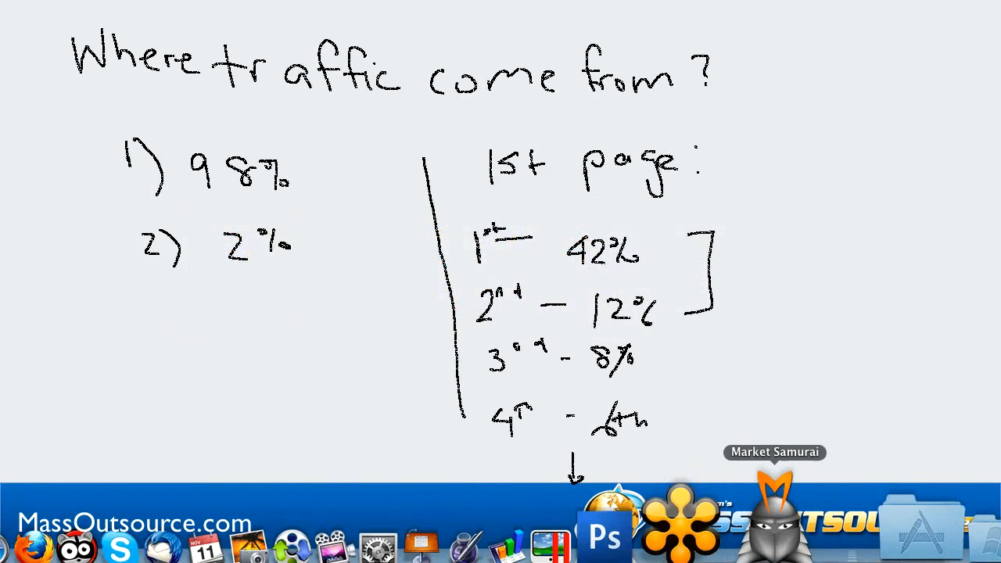
{"action": "left_click", "coordinate": [792, 539]}
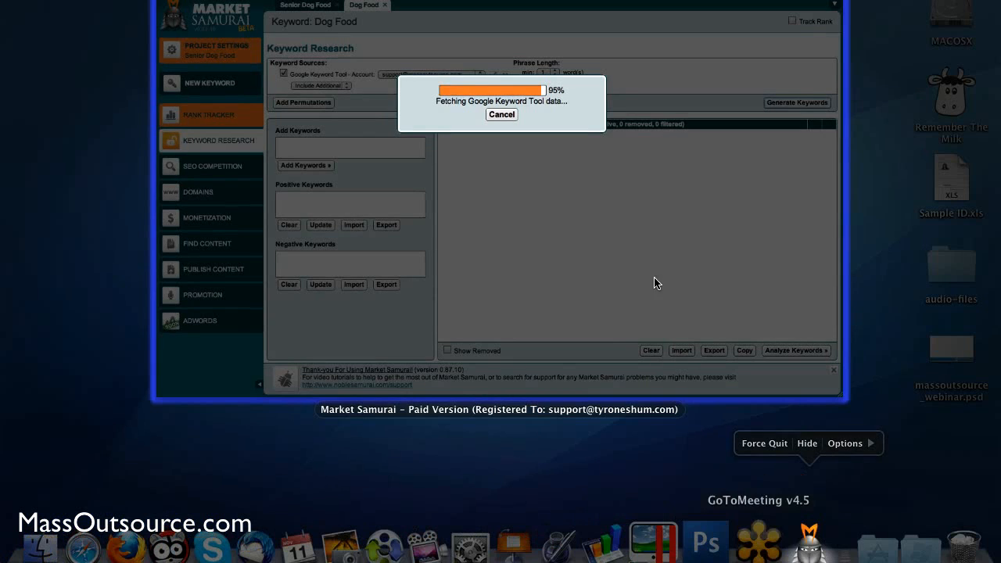
{"action": "left_click", "coordinate": [618, 240]}
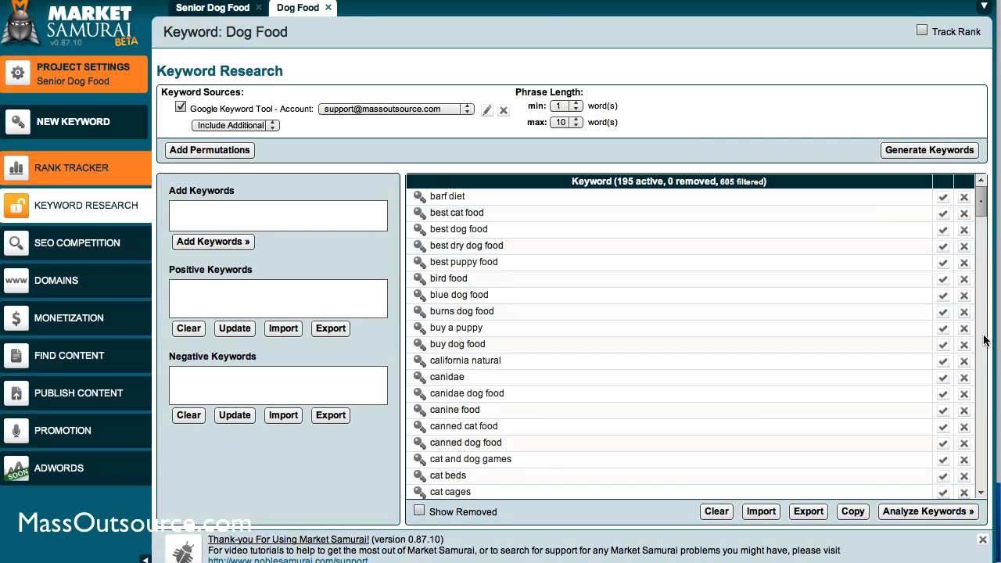
Look through the generated Dog Food keywords and apply "dog" as a positive keyword filter
{"action": "scroll", "coordinate": [984, 435], "scroll_direction": "down", "scroll_amount": 10}
{"action": "scroll", "coordinate": [985, 477], "scroll_direction": "down", "scroll_amount": 15}
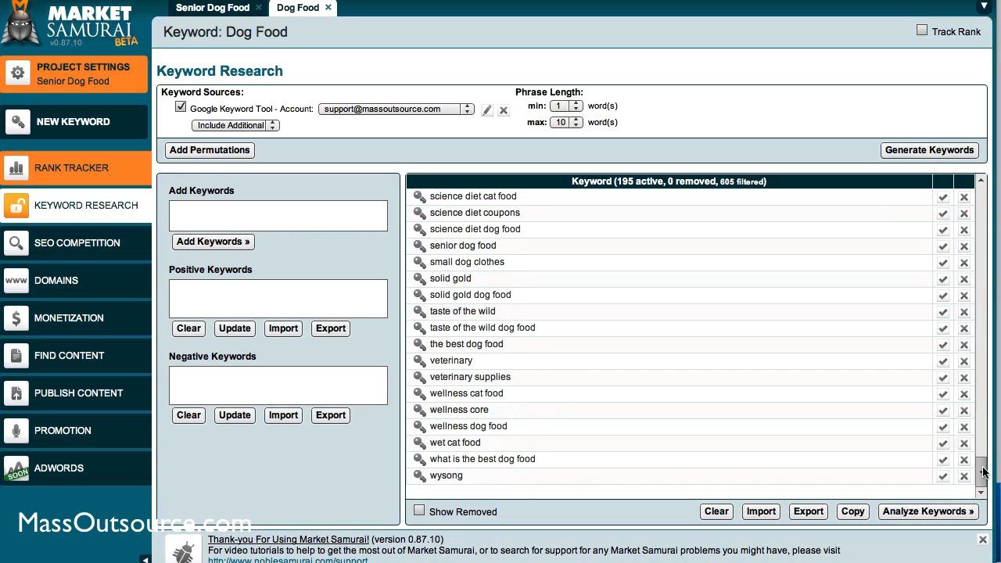
{"action": "scroll", "coordinate": [975, 354], "scroll_direction": "up", "scroll_amount": 20}
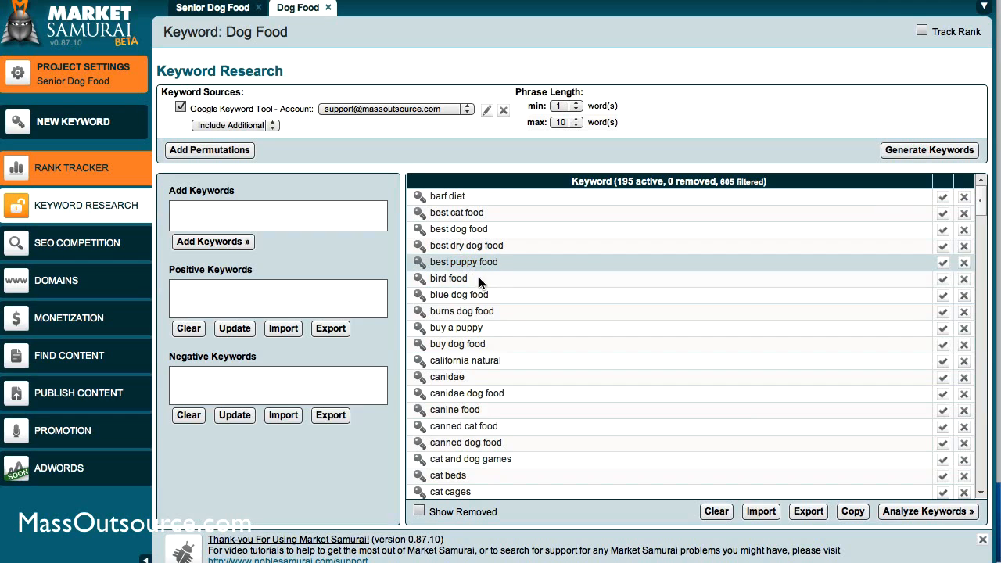
{"action": "left_click", "coordinate": [282, 306]}
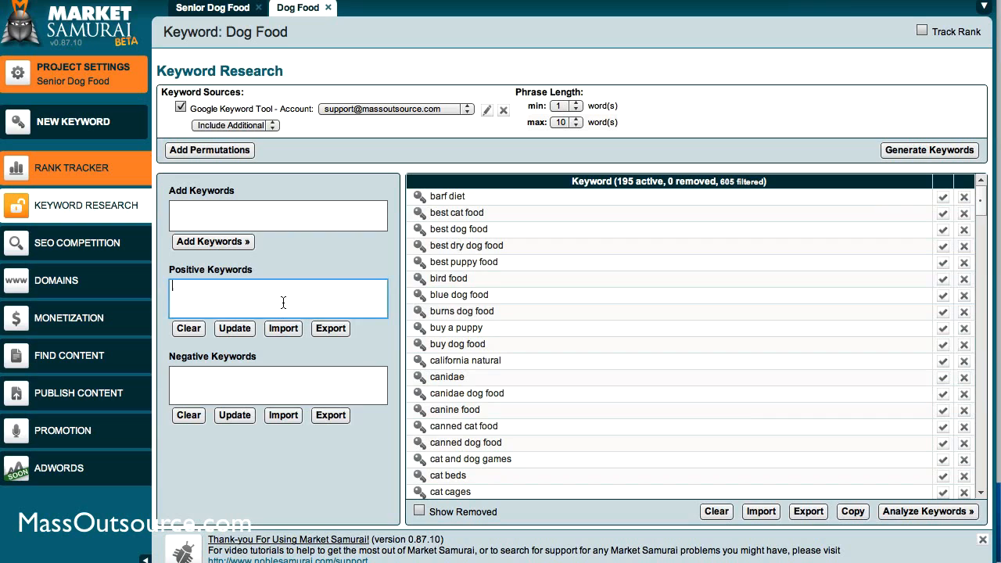
{"action": "type", "text": "dog"}
{"action": "left_click", "coordinate": [235, 329]}
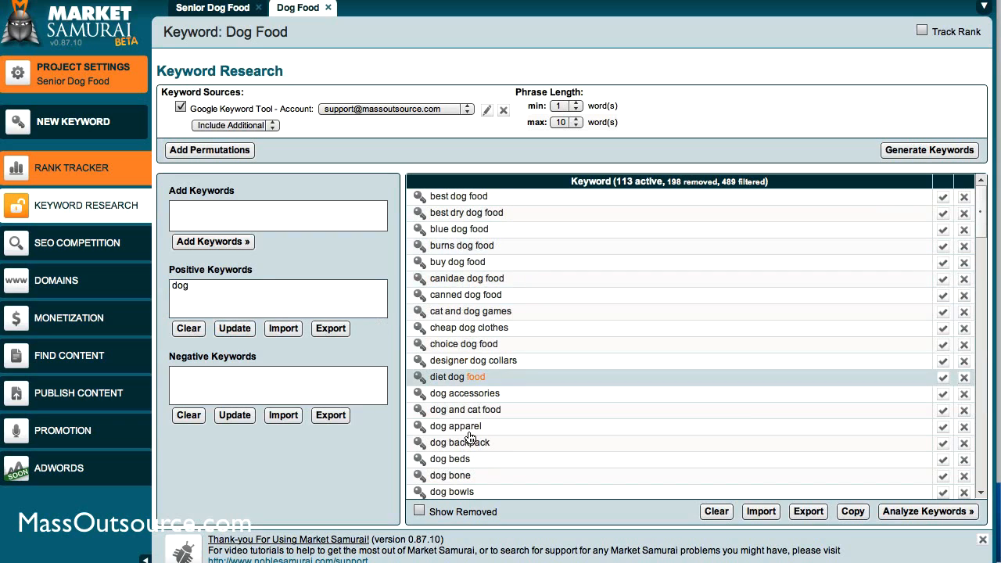
Remove "dog" from the positive keyword filter and update the Dog Food keyword list
{"action": "left_click", "coordinate": [197, 305]}
{"action": "key", "text": "BackSpace"}
{"action": "key", "text": "BackSpace"}
{"action": "key", "text": "BackSpace"}
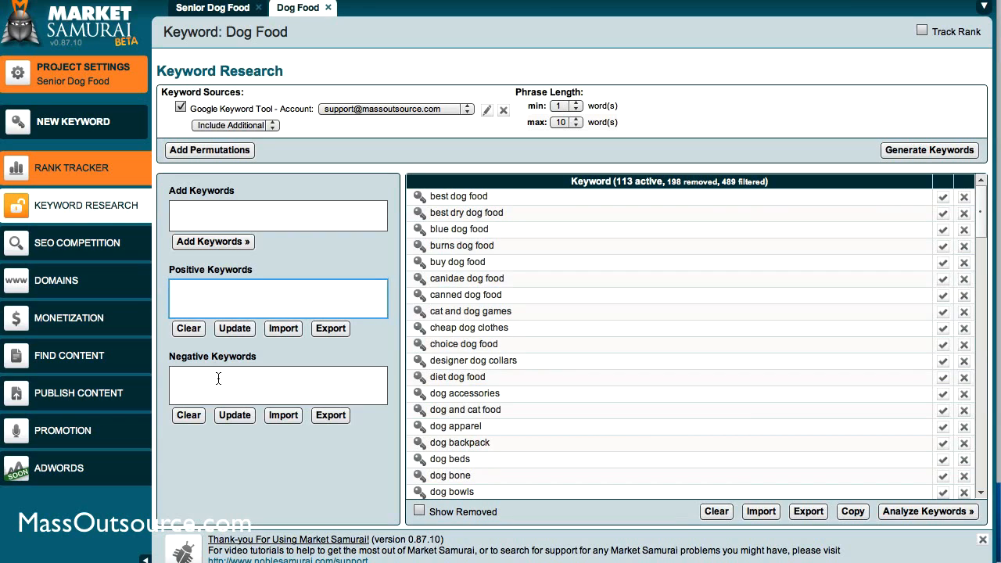
{"action": "left_click", "coordinate": [227, 330]}
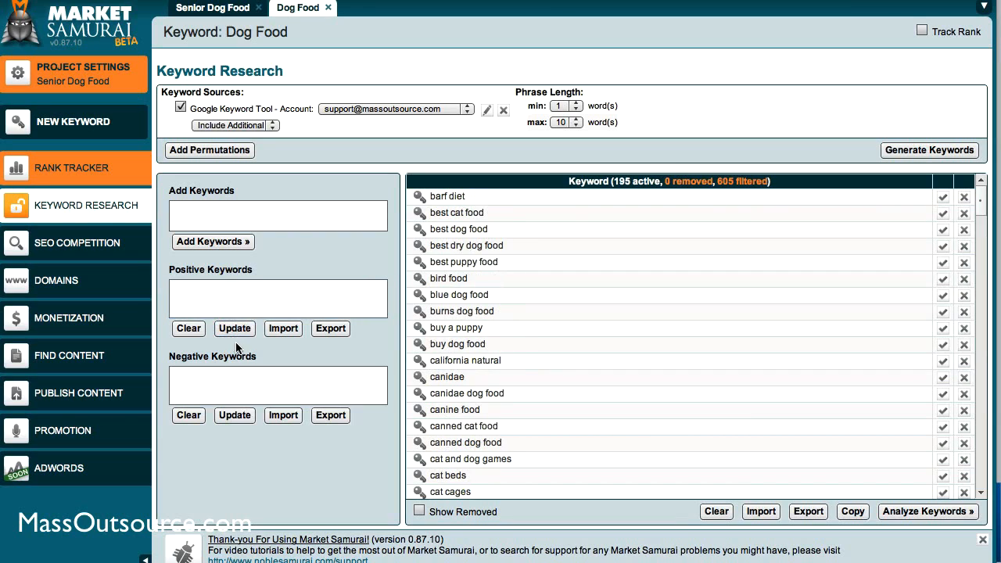
Apply "free", "cat" and "barf" on separate lines as negative keyword filters for Dog Food
{"action": "left_click", "coordinate": [317, 382]}
{"action": "type", "text": "free "}
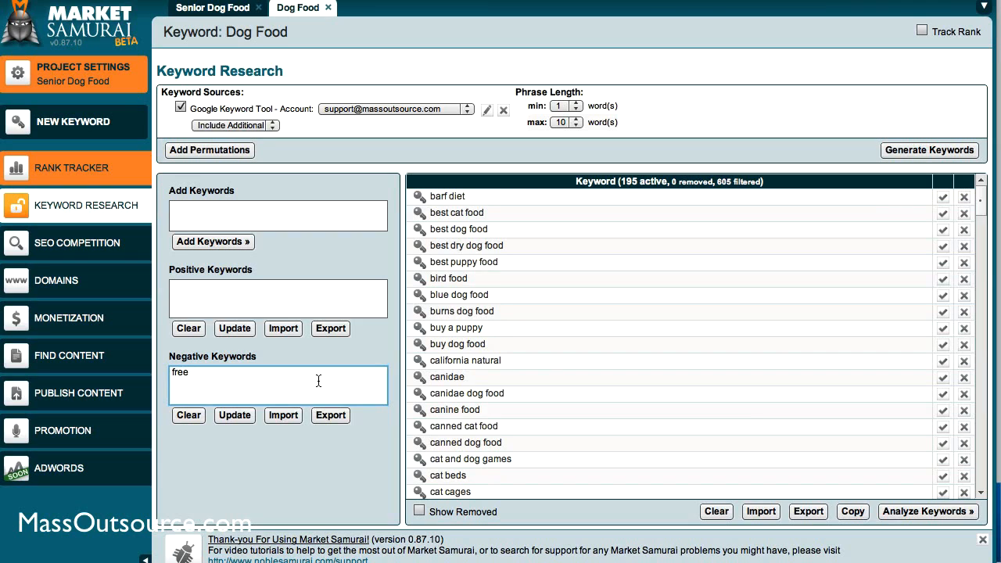
{"action": "type", "text": "cat"}
{"action": "key", "text": "Return"}
{"action": "type", "text": "barf"}
{"action": "left_click", "coordinate": [231, 415]}
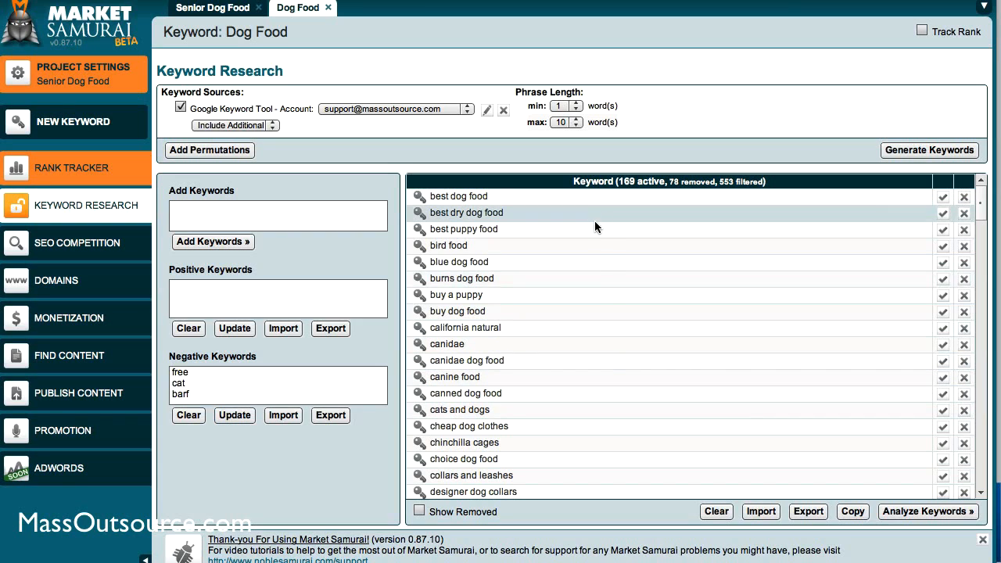
Apply "dog" as a positive keyword filter alongside the negative keywords for Dog Food
{"action": "left_click", "coordinate": [219, 301]}
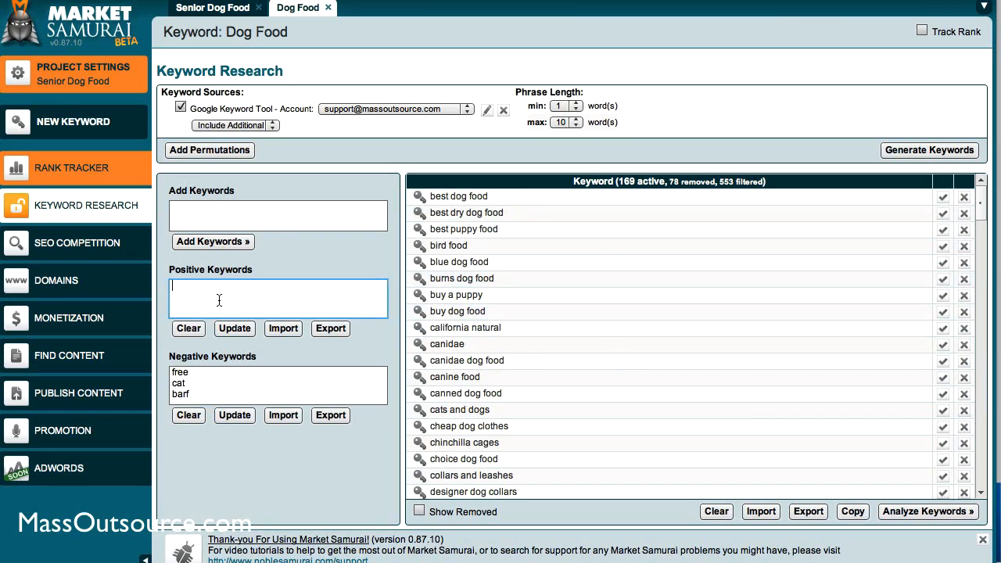
{"action": "type", "text": "dog"}
{"action": "left_click", "coordinate": [233, 329]}
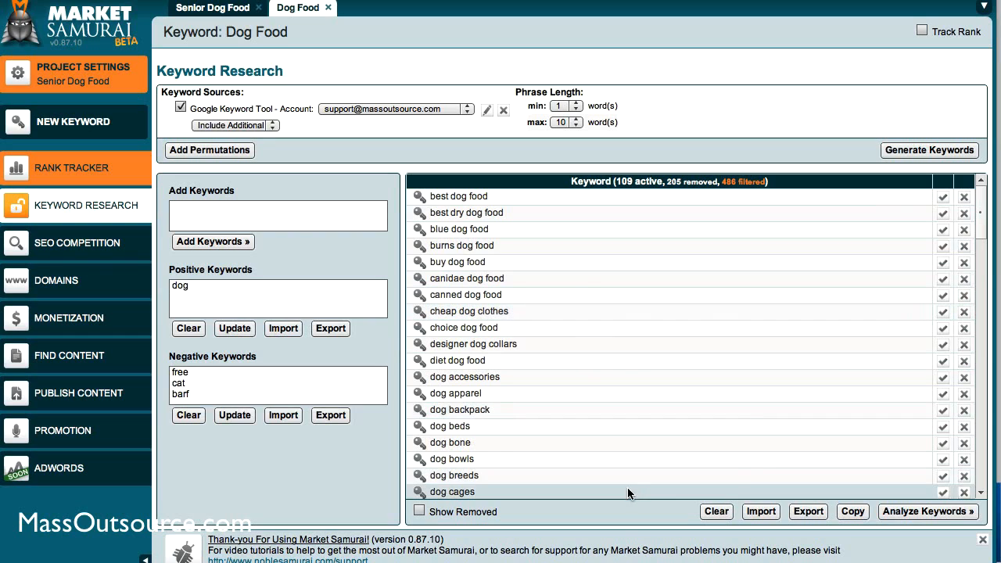
Open the keyword analysis for the filtered Dog Food list and review its keywords and the SEO Traffic column's definition
{"action": "left_click", "coordinate": [910, 514]}
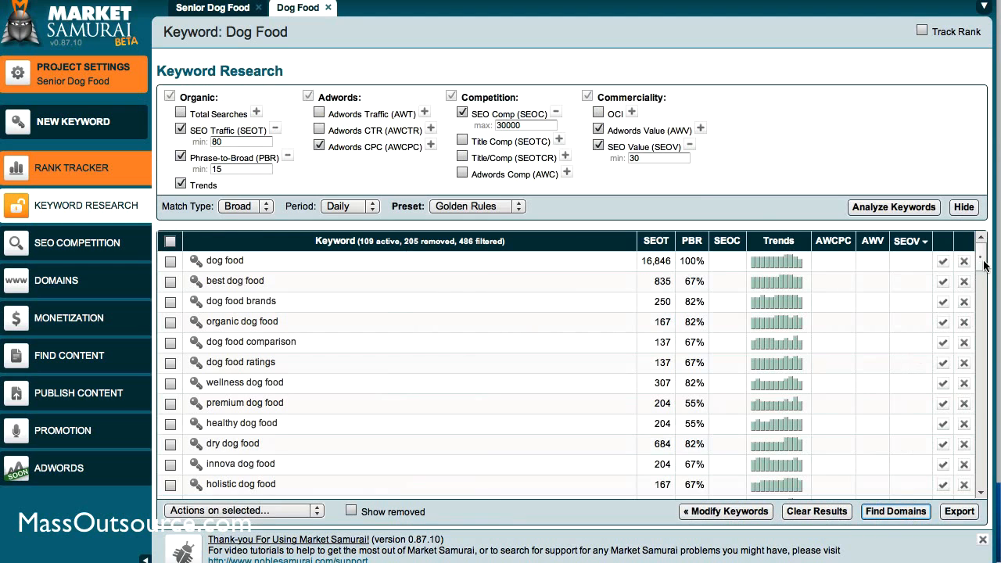
{"action": "left_click", "coordinate": [983, 344]}
{"action": "left_click_drag", "start_coordinate": [984, 348], "coordinate": [982, 258]}
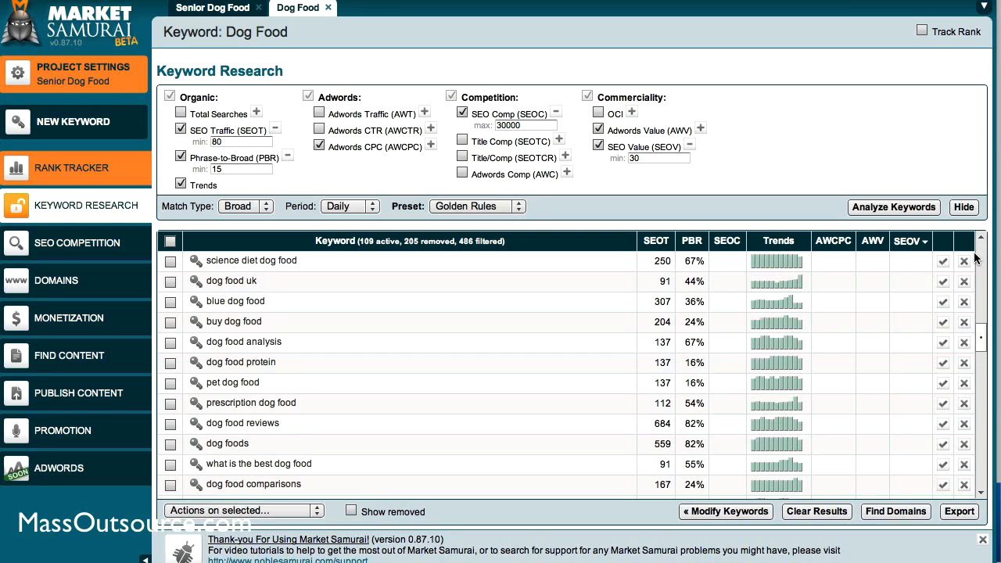
{"action": "scroll", "coordinate": [975, 258], "scroll_direction": "up", "scroll_amount": 4}
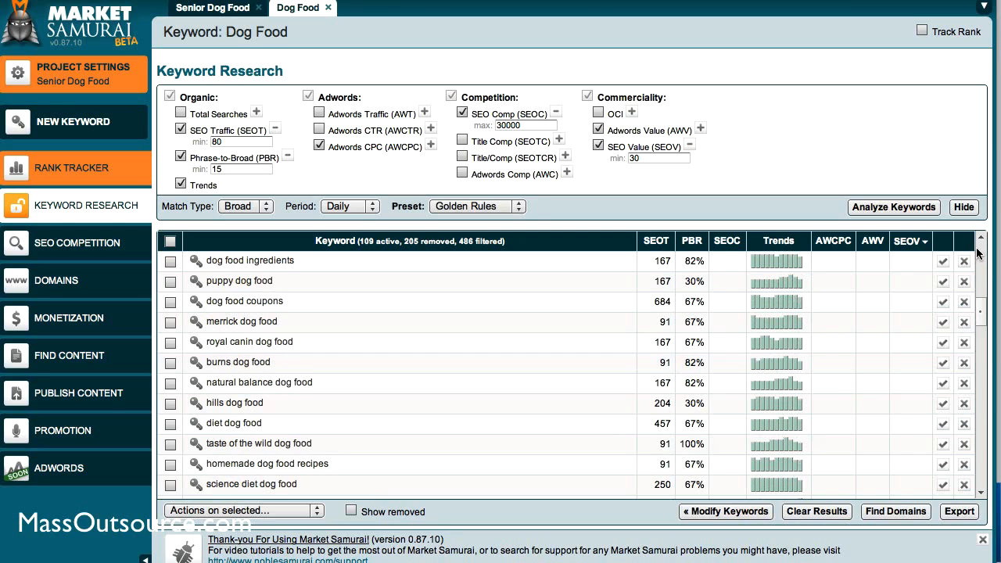
{"action": "left_click", "coordinate": [984, 250]}
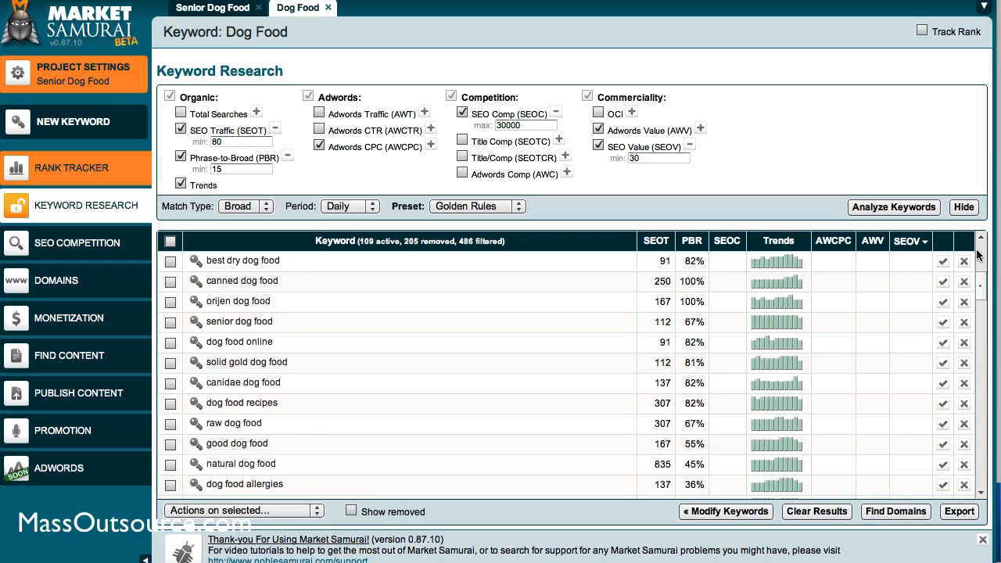
{"action": "left_click", "coordinate": [980, 252]}
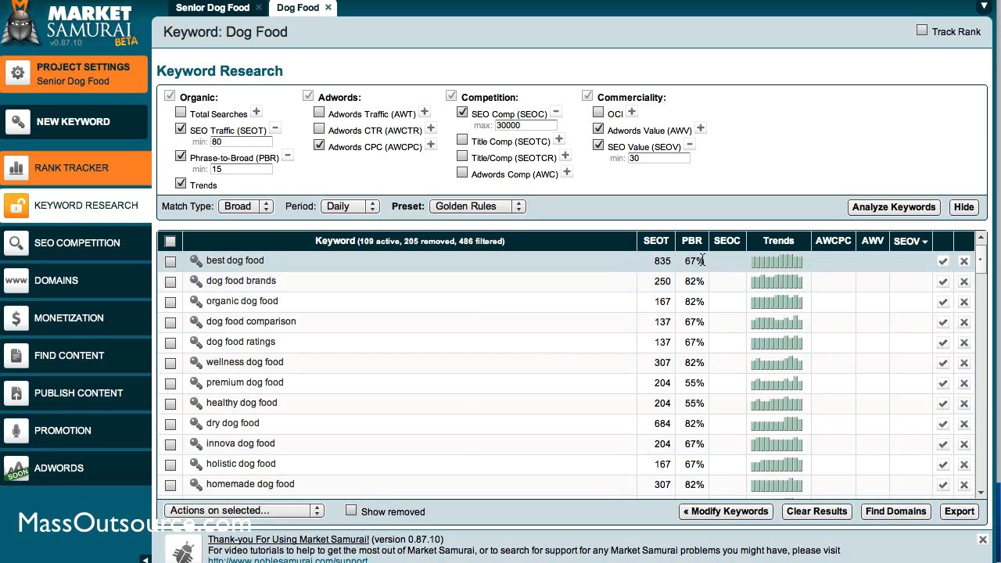
{"action": "mouse_move", "coordinate": [663, 247]}
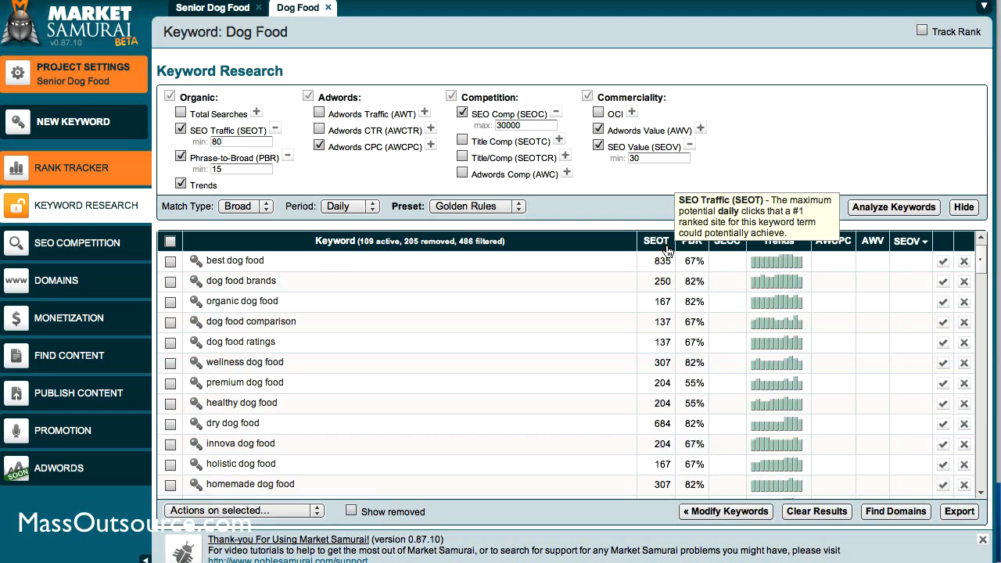
Switch to Firefox and preview the top-ranked Pedigree result for Senior Dog Food
{"action": "key", "text": "super+Tab"}
{"action": "key", "text": "super+Tab"}
{"action": "key", "text": "super+Tab"}
{"action": "key", "text": "super+Tab"}
{"action": "key", "text": "super+Tab"}
{"action": "key", "text": "super+Tab"}
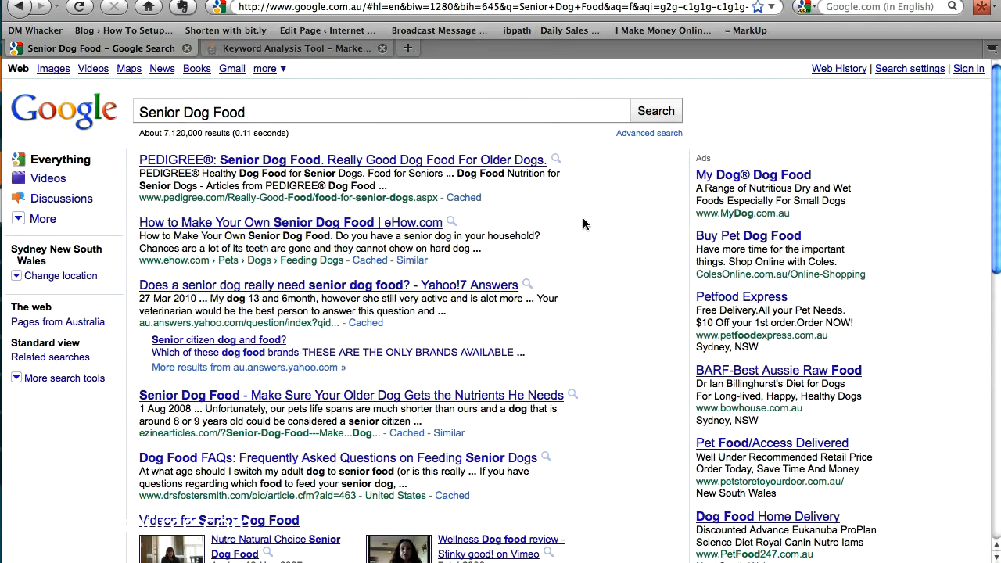
{"action": "left_click", "coordinate": [583, 163]}
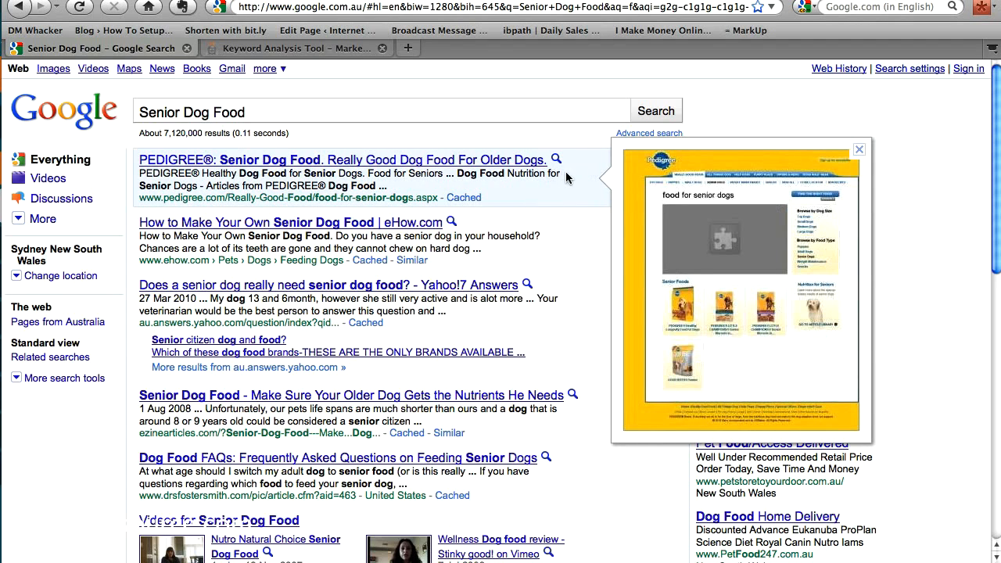
Switch from Firefox back to the Dog Food keyword analysis in Market Samurai
{"action": "key", "text": "super+Tab"}
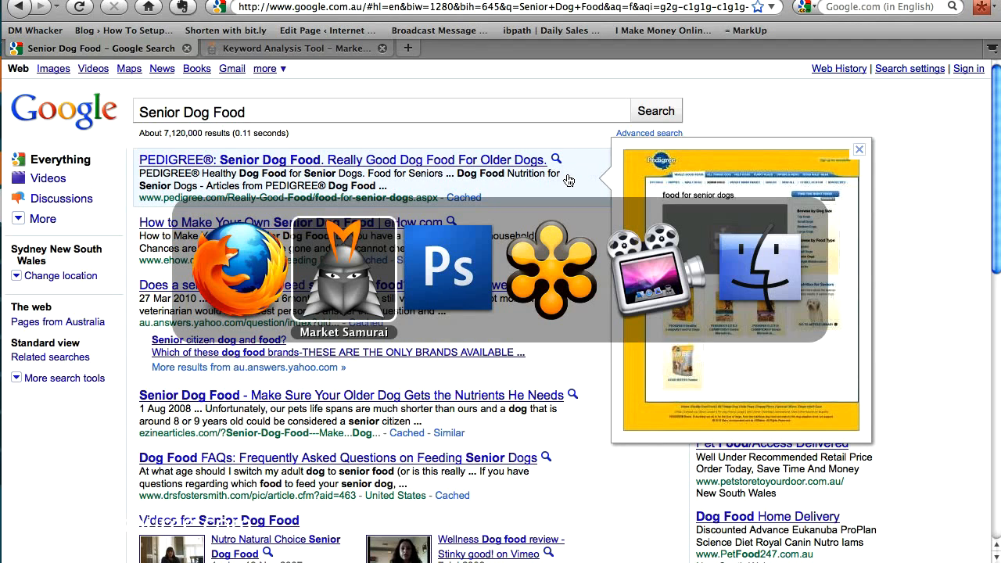
{"action": "key", "text": "super+Tab"}
{"action": "key", "text": "super+Tab"}
{"action": "key", "text": "super+Tab"}
{"action": "key", "text": "super+Tab"}
{"action": "key", "text": "super+Tab"}
{"action": "key", "text": "super+Tab"}
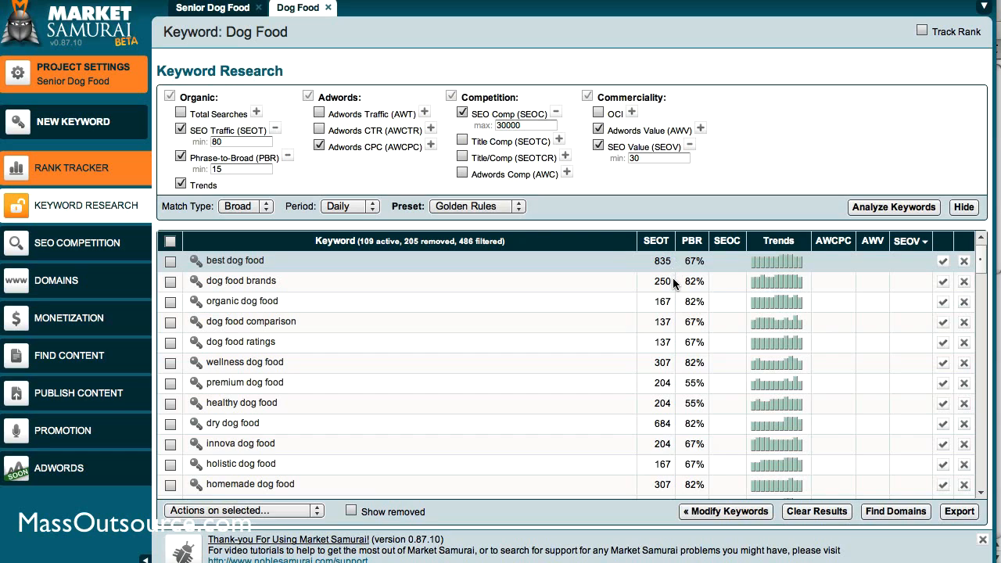
Check the minimum Phrase-to-Broad and SEO Traffic thresholds and analyze the Dog Food keywords with the Golden Rules preset
{"action": "left_click", "coordinate": [241, 170]}
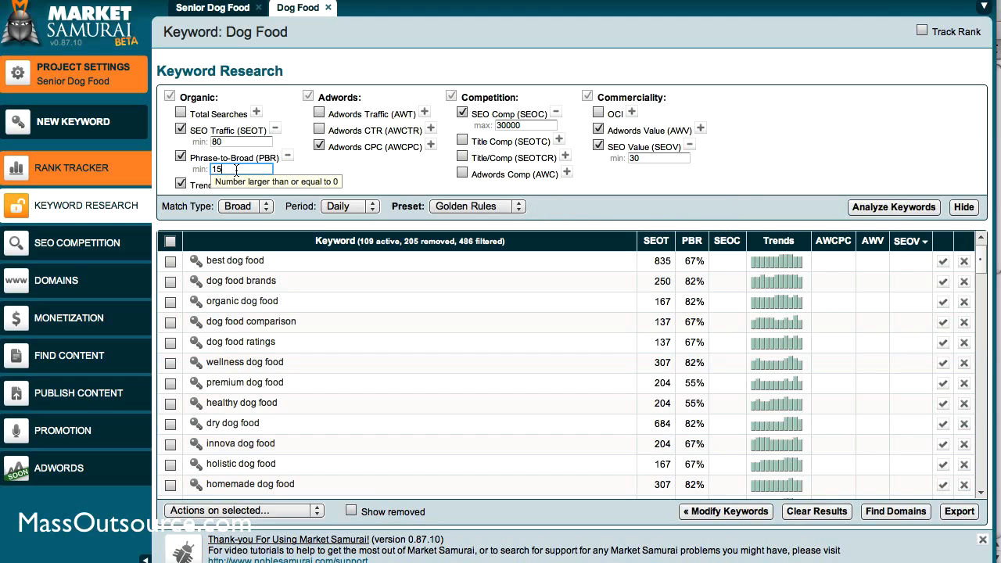
{"action": "left_click", "coordinate": [238, 143]}
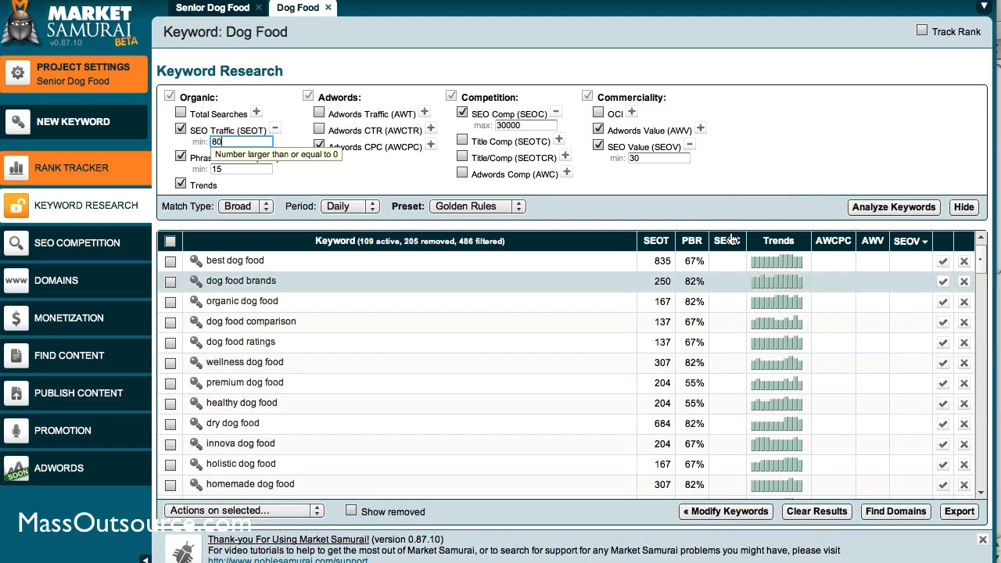
{"action": "left_click", "coordinate": [917, 214]}
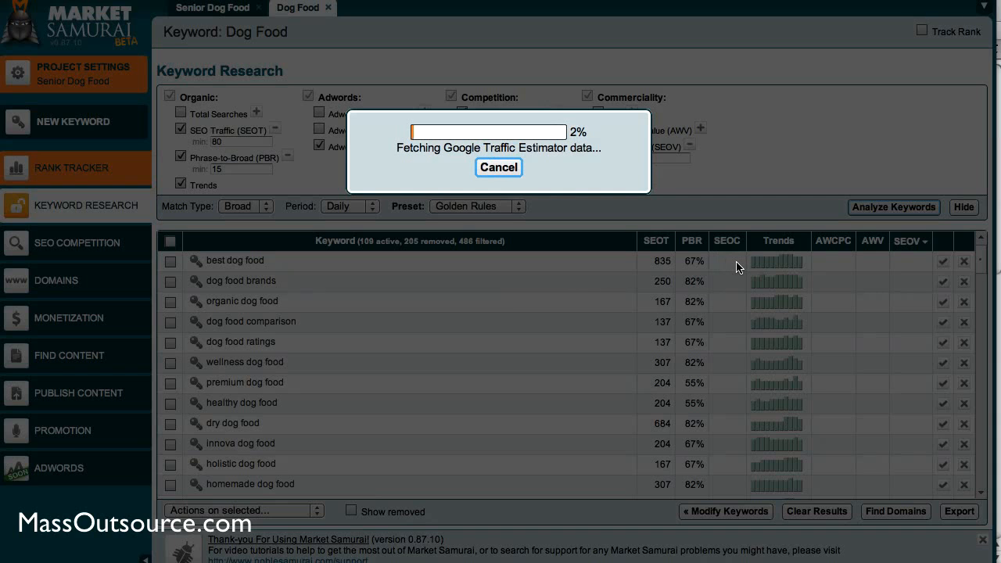
Switch to Firefox and highlight the total number of Google results for Senior Dog Food
{"action": "key", "text": "super+Tab"}
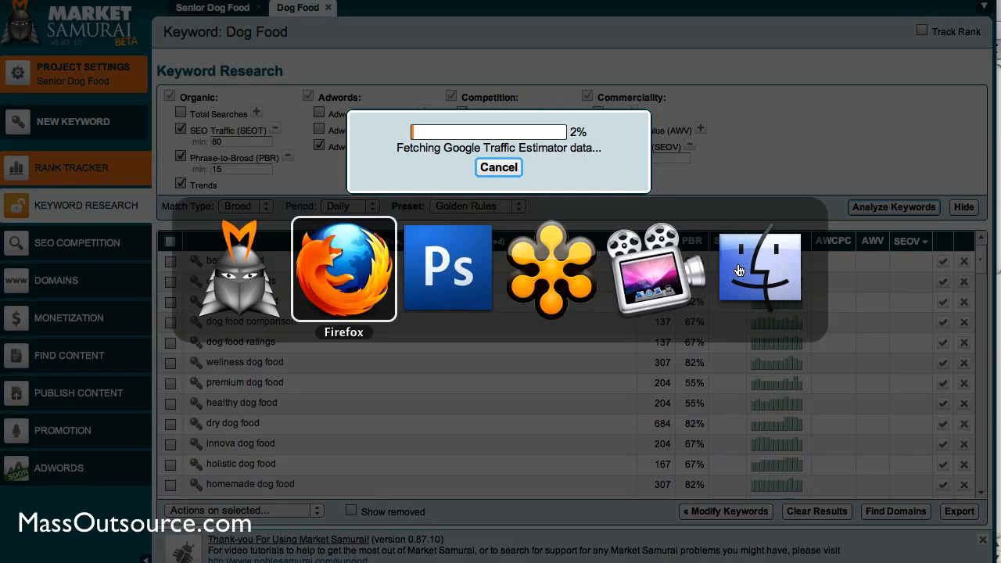
{"action": "key", "text": "super+Tab"}
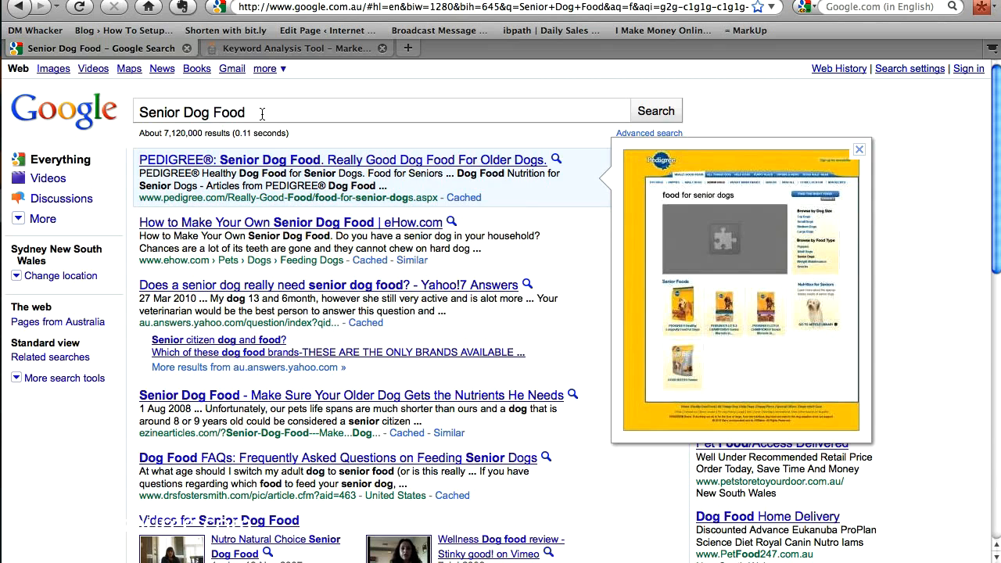
{"action": "left_click", "coordinate": [263, 110]}
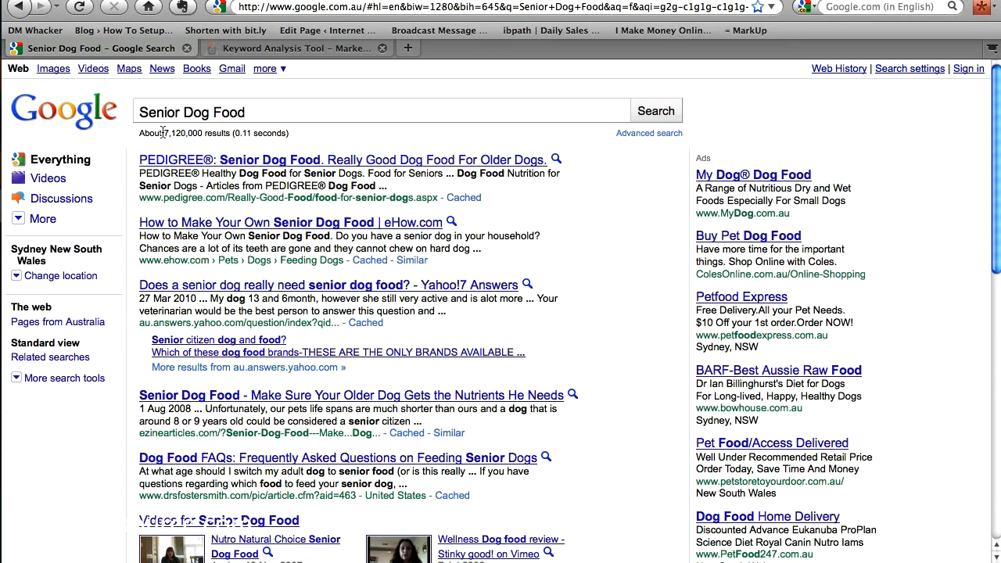
{"action": "left_click_drag", "start_coordinate": [164, 133], "coordinate": [202, 133]}
{"action": "mouse_move", "coordinate": [302, 170]}
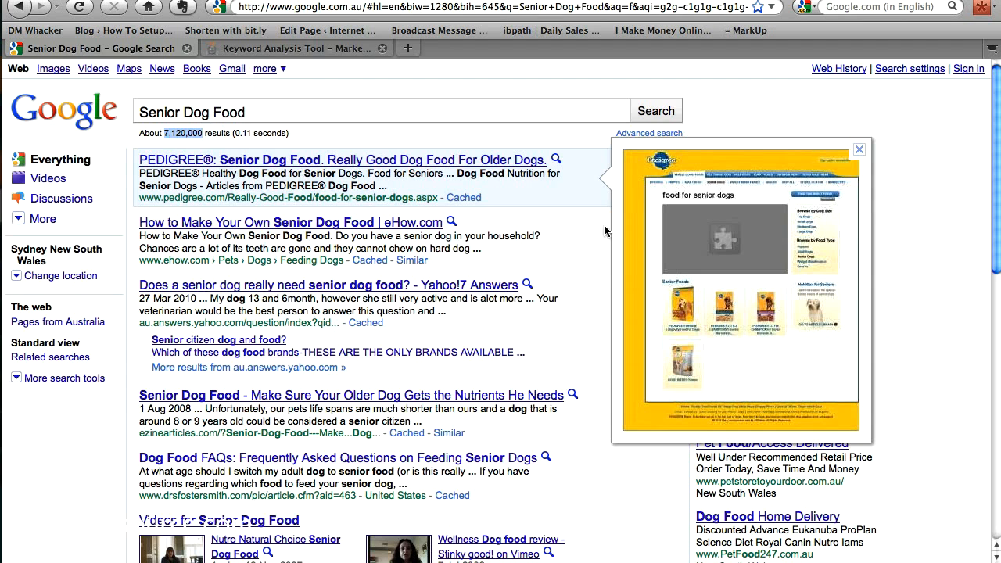
{"action": "mouse_move", "coordinate": [604, 244]}
Switch through Photoshop to Market Samurai and check the progress of the Dog Food keyword analysis
{"action": "key", "text": "super+Tab"}
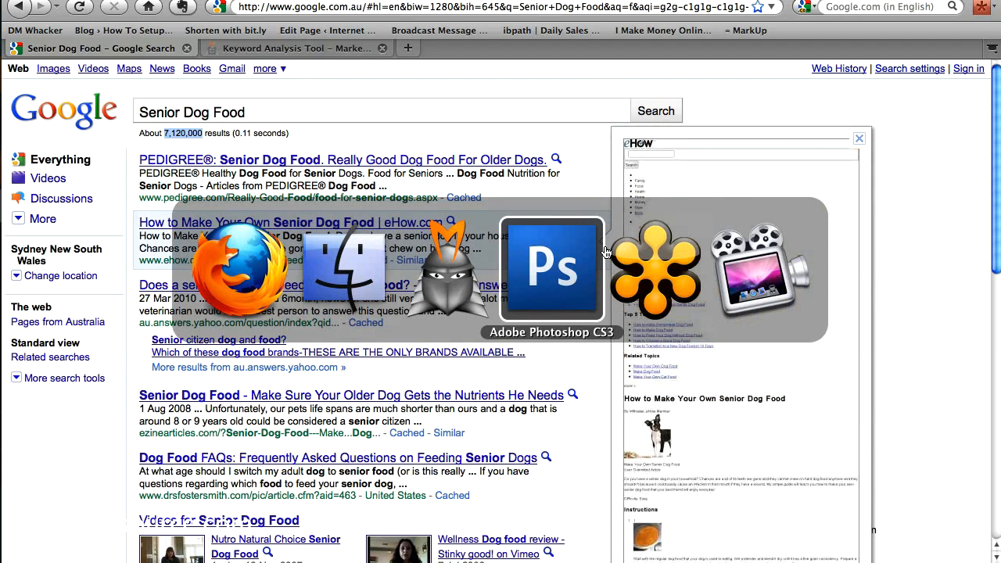
{"action": "key", "text": "super+Tab"}
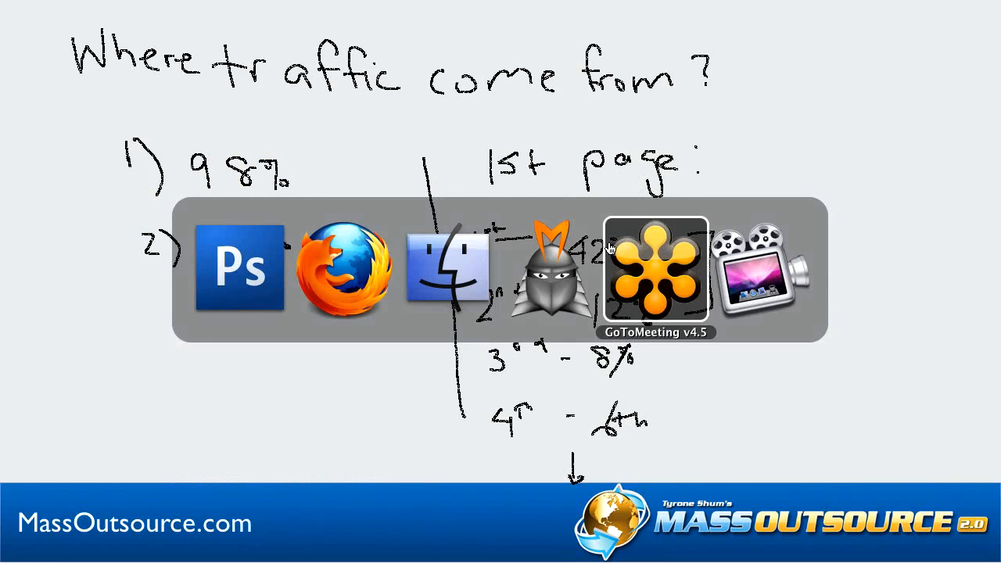
{"action": "key", "text": "super+Tab"}
{"action": "key", "text": "super+Tab"}
{"action": "key", "text": "super+Tab"}
Switch to Photoshop and handwrite "Competit" in black as the start of a heading on the blank canvas
{"action": "key", "text": "super+Tab"}
{"action": "key", "text": "super+Tab"}
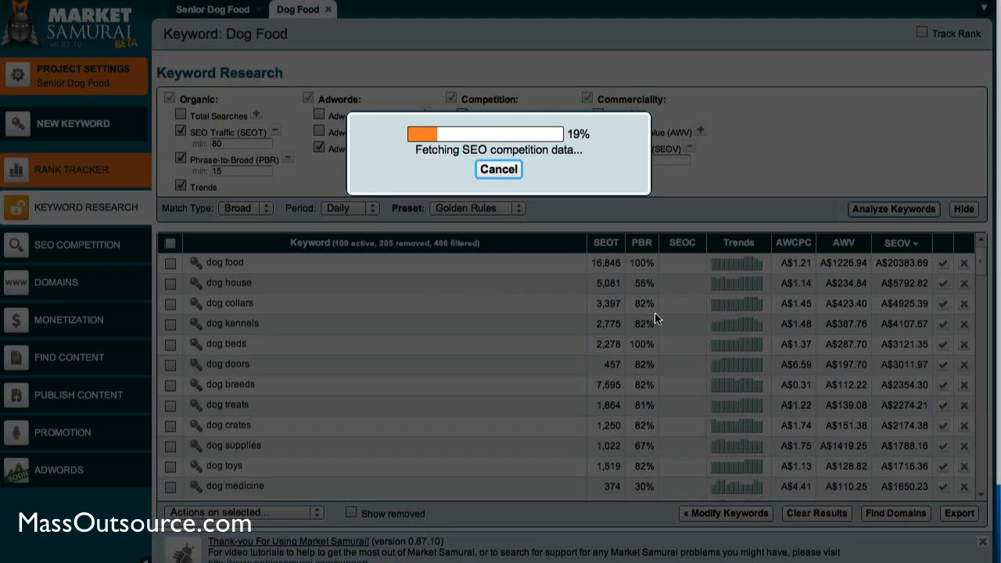
{"action": "key", "text": "super+Tab"}
{"action": "key", "text": "super+Tab"}
{"action": "key", "text": "super+Tab"}
{"action": "key", "text": "super+Tab"}
{"action": "key", "text": "super+Tab"}
{"action": "key", "text": "super+Tab"}
{"action": "key", "text": "super+Tab"}
{"action": "key", "text": "super+Tab"}
{"action": "key", "text": "super+Tab"}
{"action": "key", "text": "super+Tab"}
{"action": "key", "text": "super+Tab"}
{"action": "key", "text": "super+Tab"}
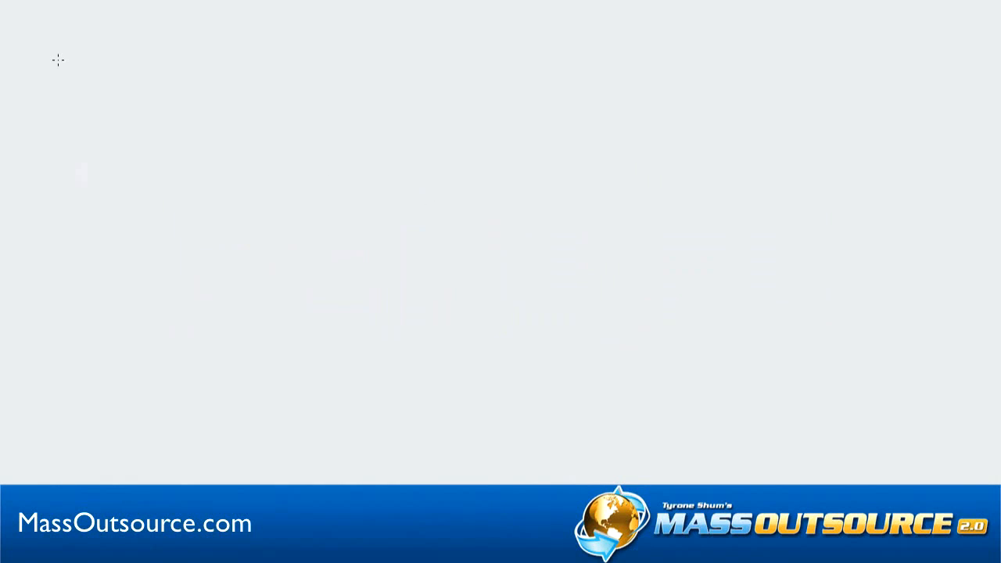
{"action": "mouse_move", "coordinate": [71, 25]}
{"action": "left_mouse_down"}
{"action": "mouse_move", "coordinate": [72, 83]}
{"action": "mouse_move", "coordinate": [108, 83]}
{"action": "mouse_move", "coordinate": [99, 69]}
{"action": "mouse_move", "coordinate": [157, 79]}
{"action": "mouse_move", "coordinate": [181, 128]}
{"action": "mouse_move", "coordinate": [187, 92]}
{"action": "mouse_move", "coordinate": [239, 104]}
{"action": "left_mouse_up"}
{"action": "mouse_move", "coordinate": [261, 60]}
{"action": "left_mouse_down"}
{"action": "mouse_move", "coordinate": [259, 105]}
{"action": "mouse_move", "coordinate": [268, 83]}
{"action": "mouse_move", "coordinate": [289, 112]}
{"action": "left_mouse_up"}
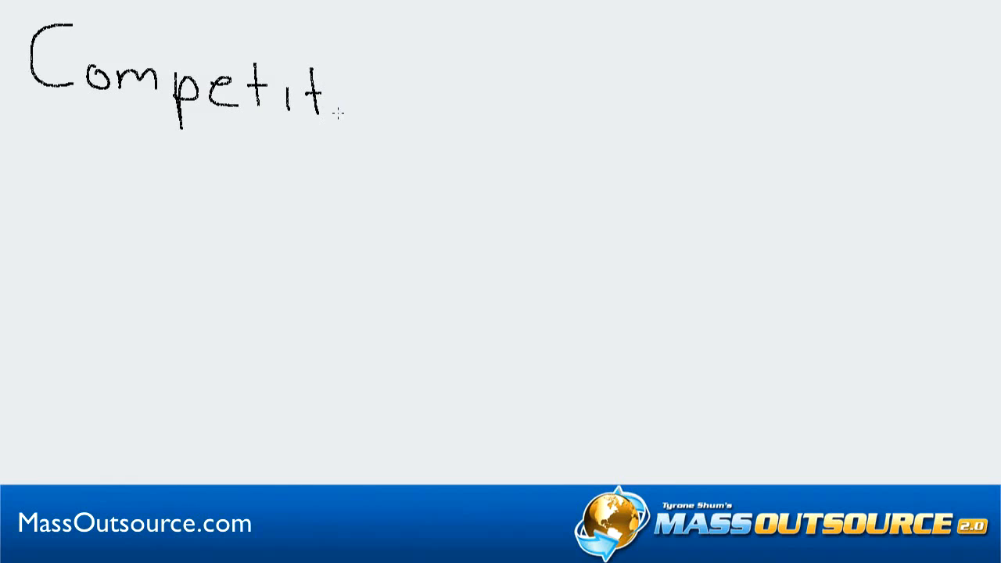
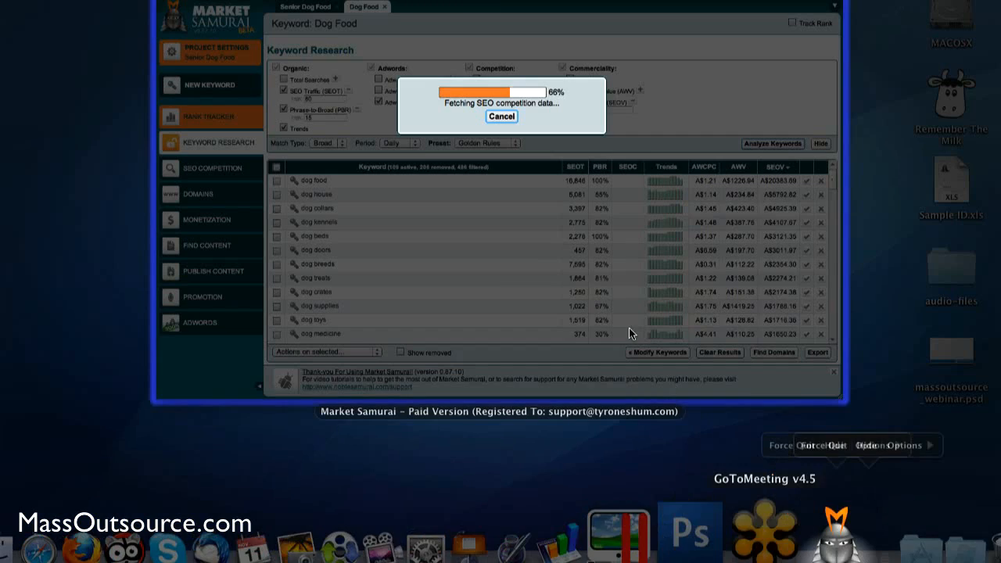
Switch to Market Samurai and check the maximum SEO Competition and the minimum SEO Traffic and Phrase-to-Broad thresholds for Dog Food
{"action": "left_click", "coordinate": [608, 323]}
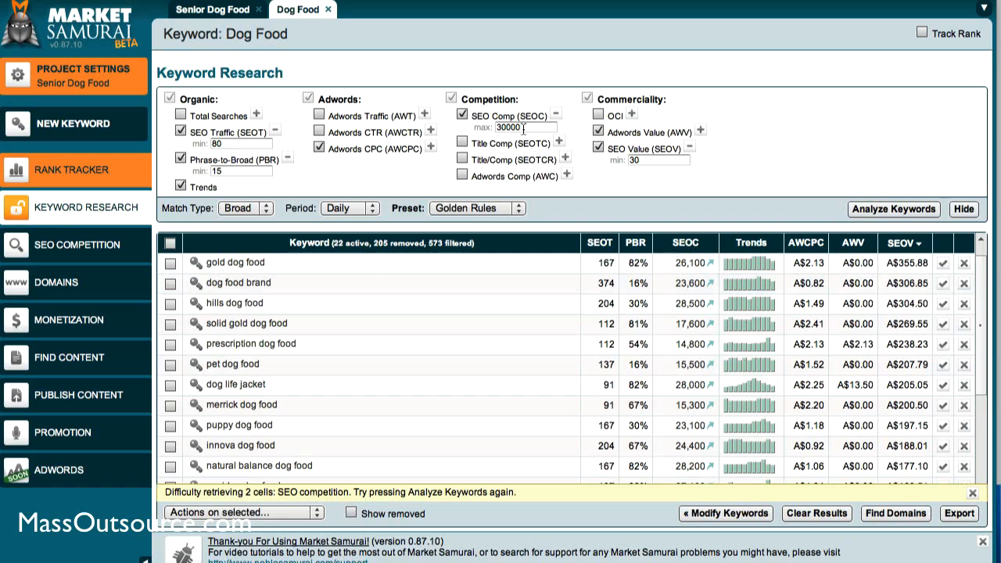
{"action": "left_click", "coordinate": [499, 127]}
{"action": "left_click_drag", "start_coordinate": [498, 128], "coordinate": [529, 129]}
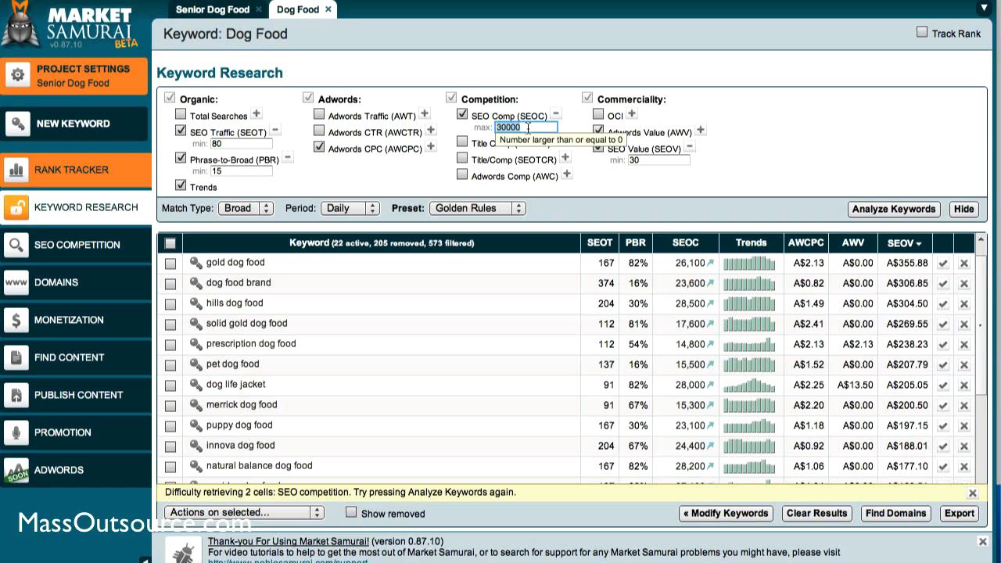
{"action": "left_click", "coordinate": [528, 128]}
{"action": "mouse_move", "coordinate": [688, 252]}
{"action": "left_click", "coordinate": [229, 144]}
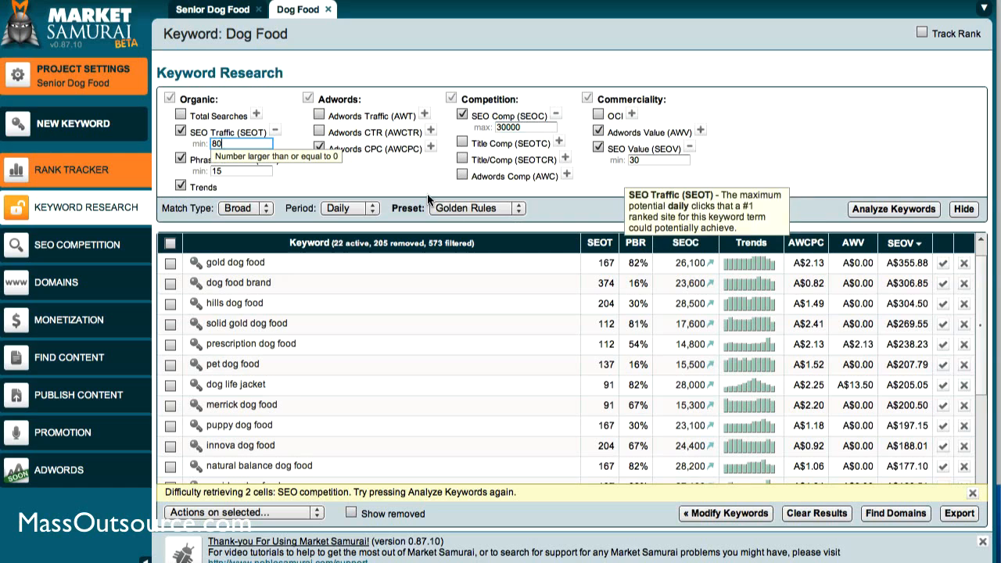
{"action": "key", "text": "Tab"}
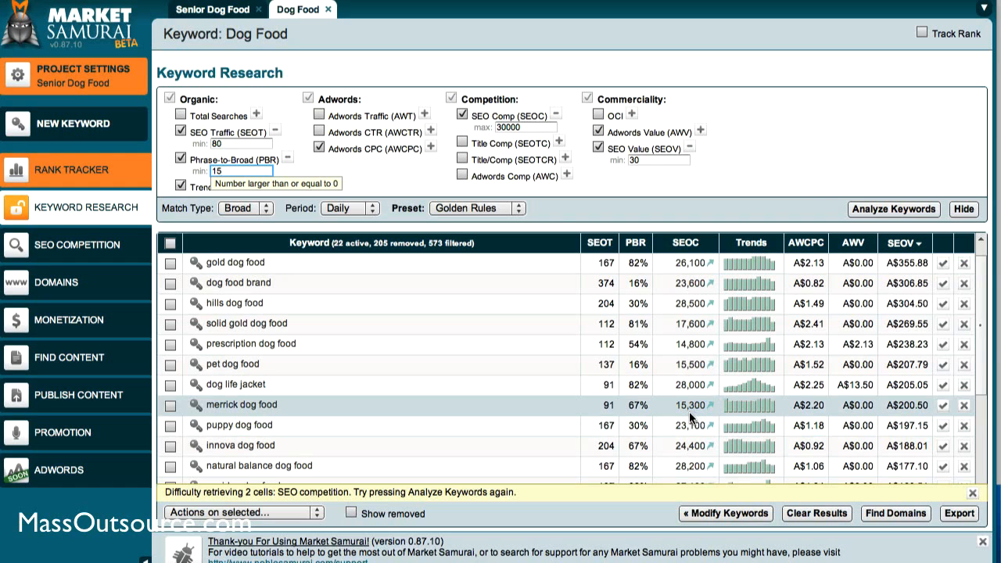
Switch to Photoshop and review the handwritten Competition notes
{"action": "key", "text": "super+Tab"}
{"action": "key", "text": "super+Tab"}
{"action": "key", "text": "super+Tab"}
{"action": "key", "text": "super+Tab"}
{"action": "key", "text": "super+Tab"}
{"action": "key", "text": "super+Tab"}
{"action": "key", "text": "super+Tab"}
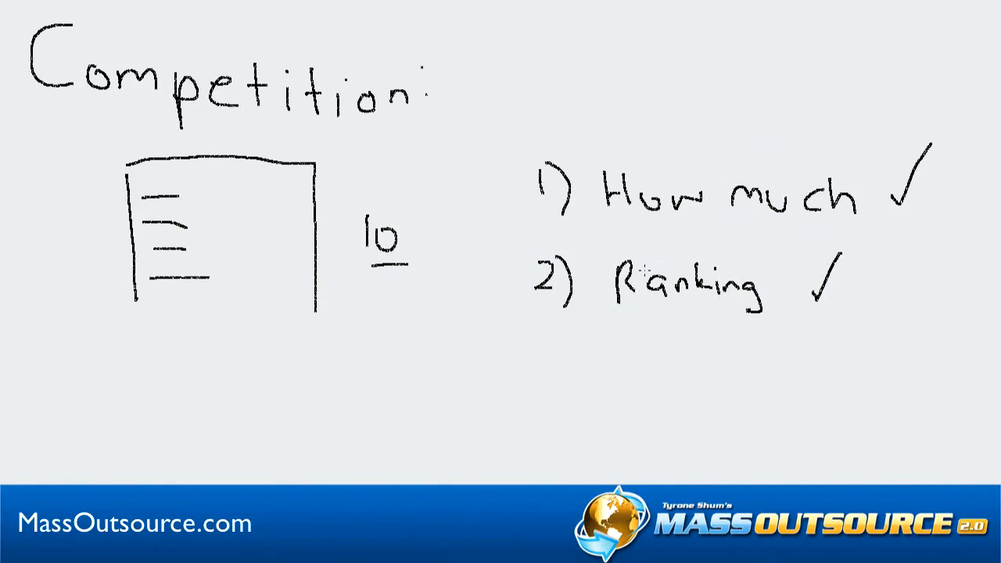
Return to Market Samurai and examine the filtered Dog Food keywords and their competition figures through the whole list
{"action": "key", "text": "super+Tab"}
{"action": "key", "text": "super+Tab"}
{"action": "key", "text": "super+Tab"}
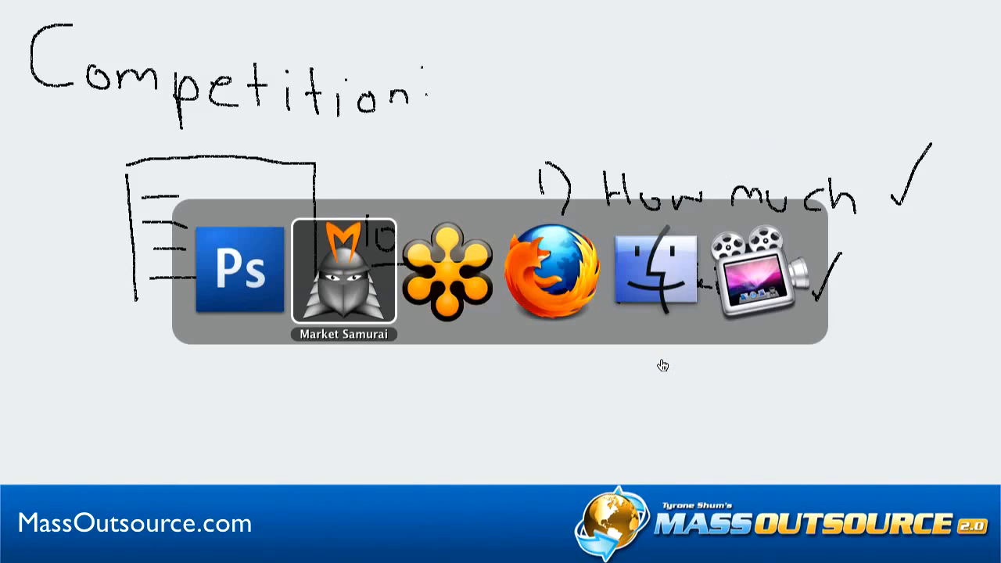
{"action": "key", "text": "super+Tab"}
{"action": "key", "text": "super+Tab"}
{"action": "key", "text": "super+Tab"}
{"action": "key", "text": "super+Tab"}
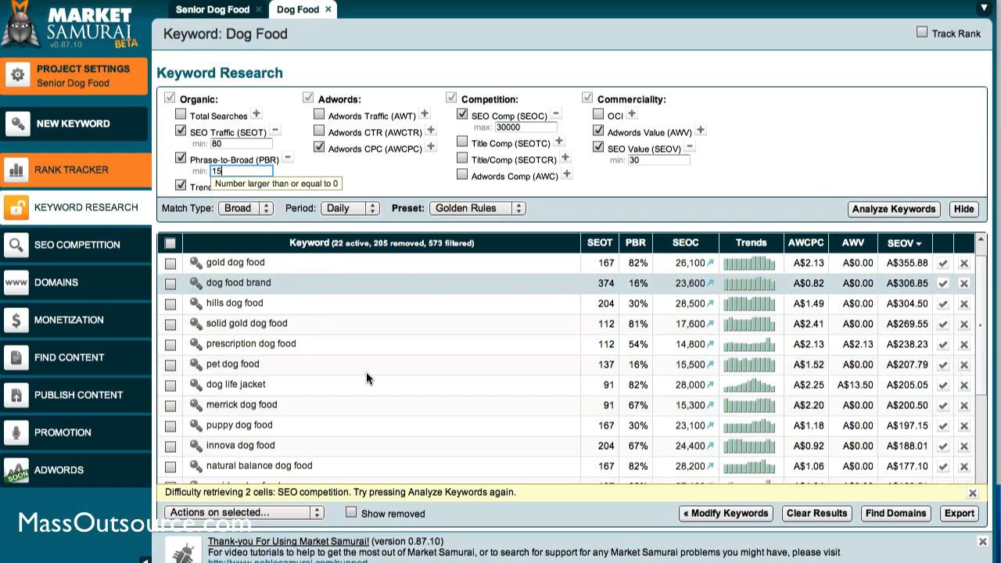
{"action": "left_click", "coordinate": [982, 466]}
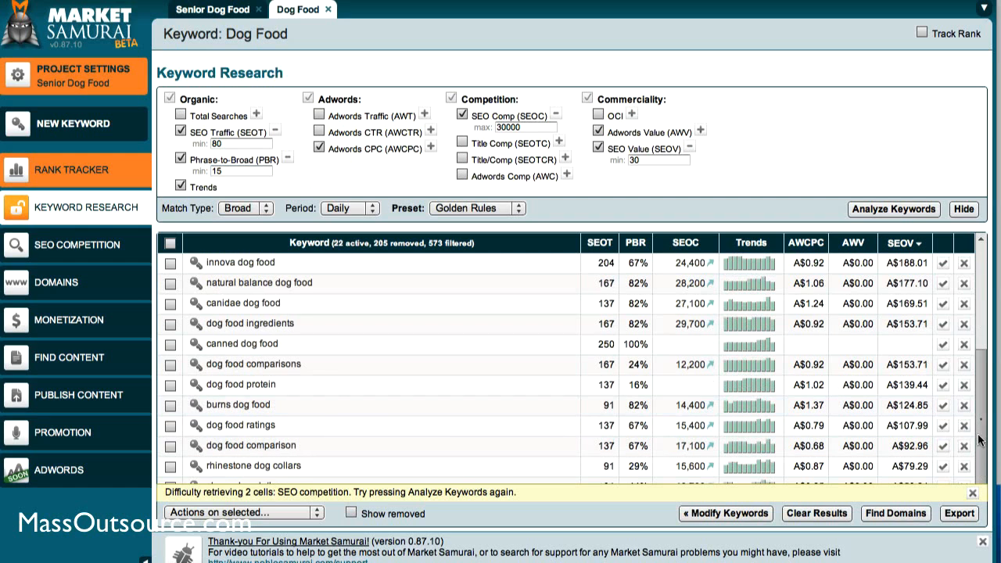
{"action": "left_click", "coordinate": [980, 474]}
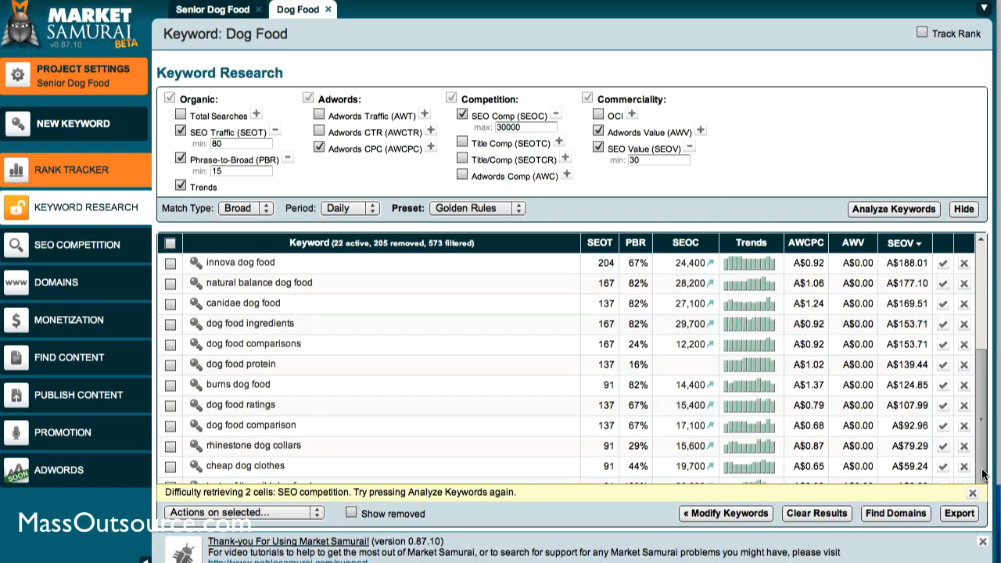
{"action": "left_click", "coordinate": [984, 291]}
{"action": "left_click", "coordinate": [983, 276]}
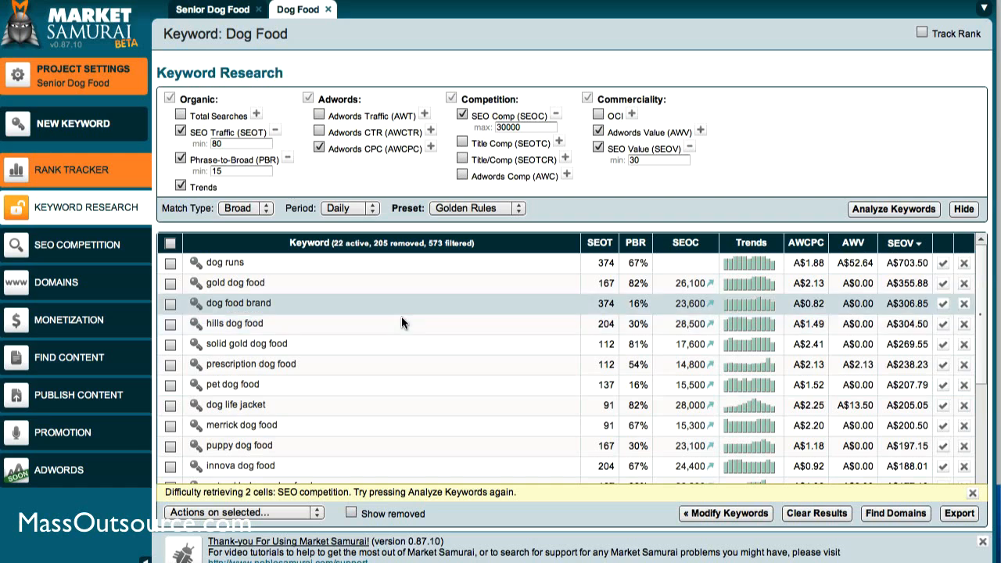
Open the SEO Competition analysis for Senior Dog Food and hide the Google Index Count and Domain Age columns
{"action": "left_click", "coordinate": [213, 12]}
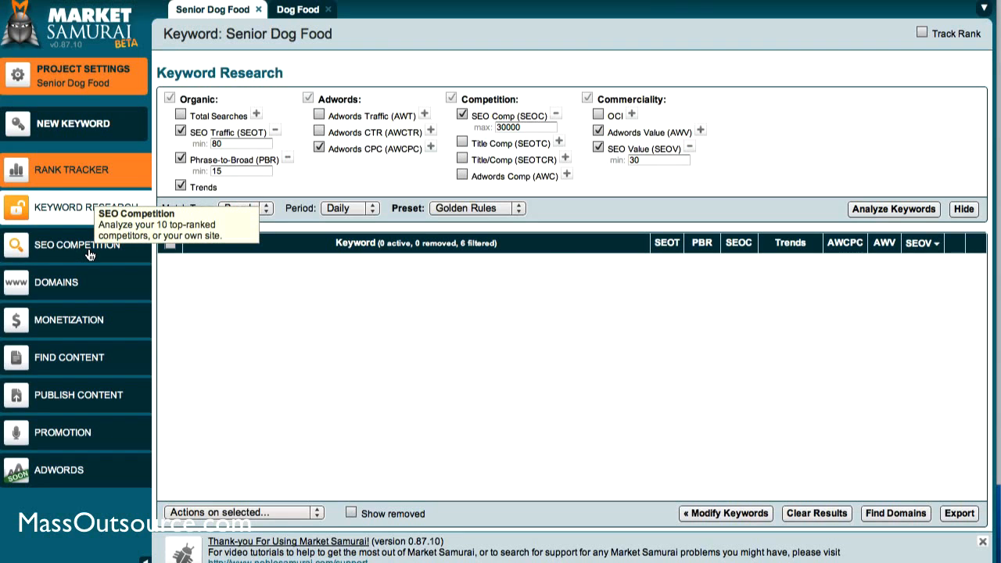
{"action": "left_click", "coordinate": [88, 251]}
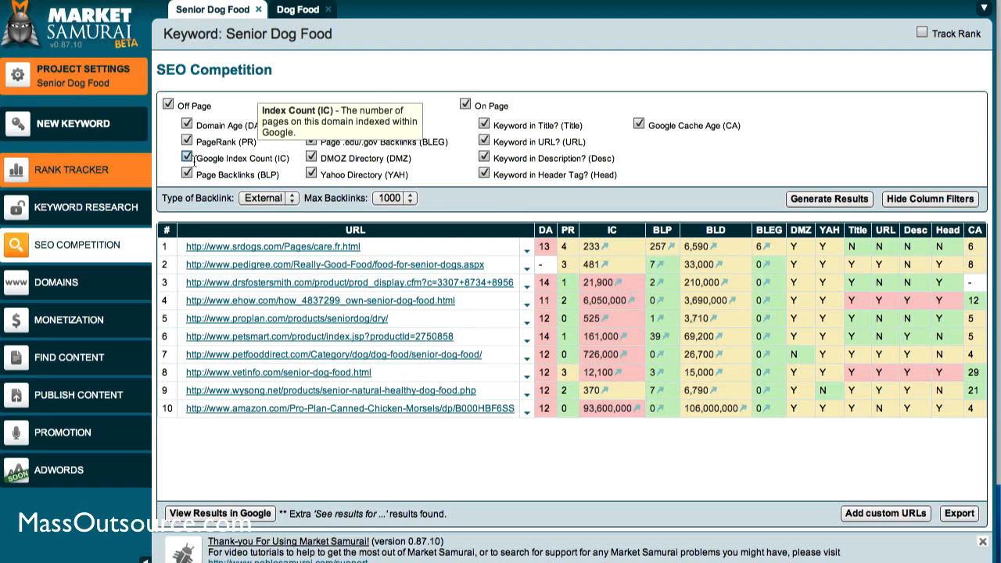
{"action": "left_click", "coordinate": [187, 158]}
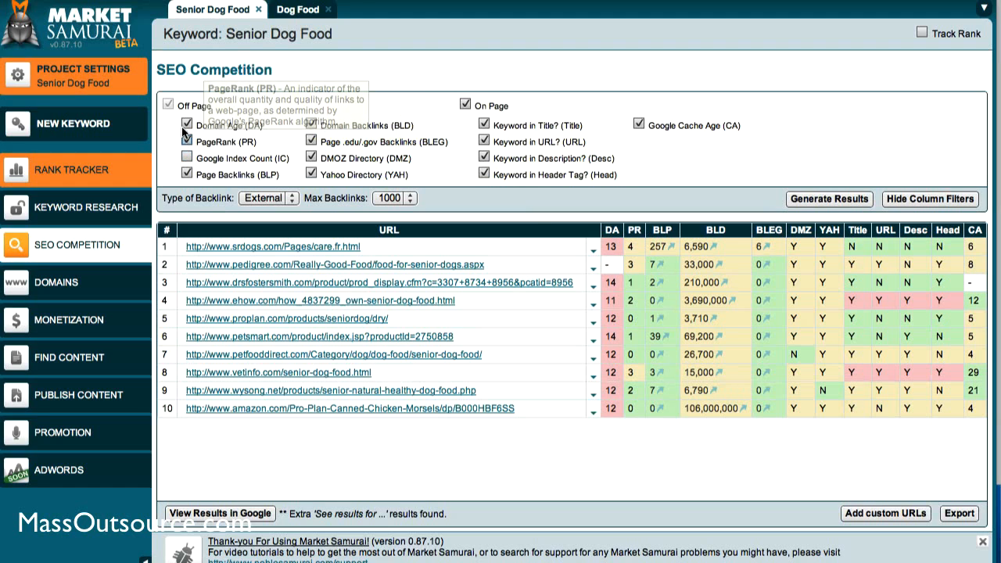
{"action": "left_click", "coordinate": [186, 125]}
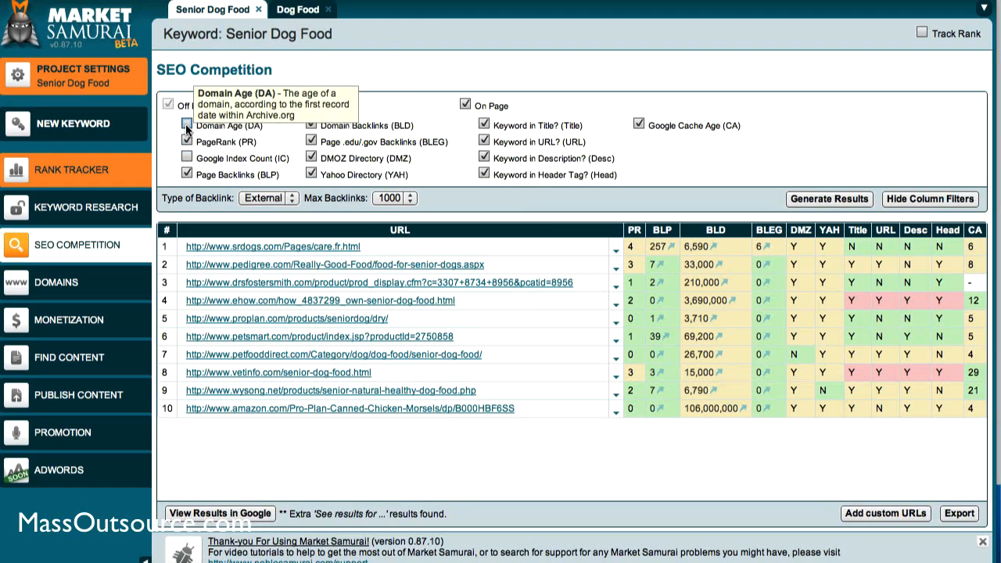
{"action": "left_click", "coordinate": [187, 124]}
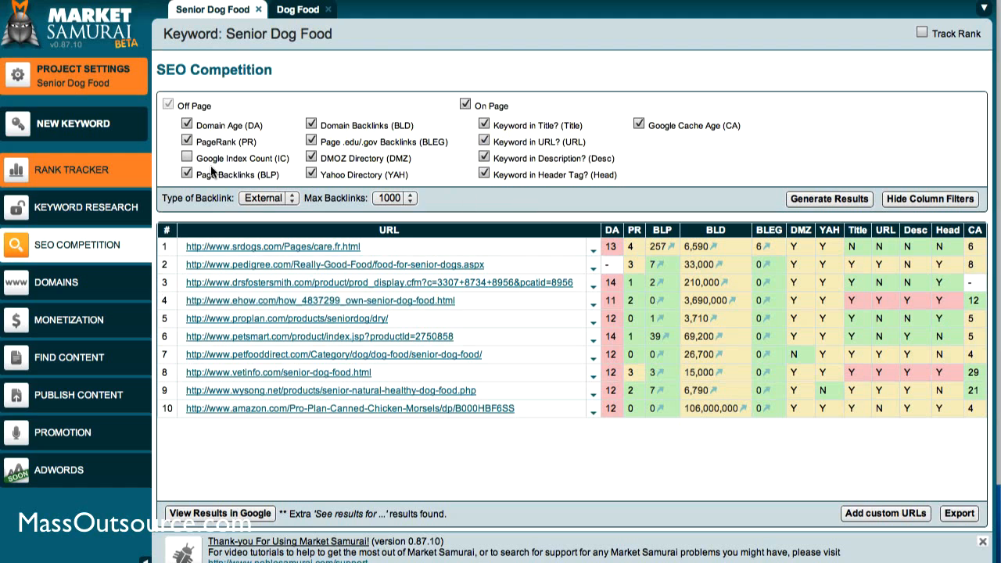
{"action": "left_click", "coordinate": [186, 125]}
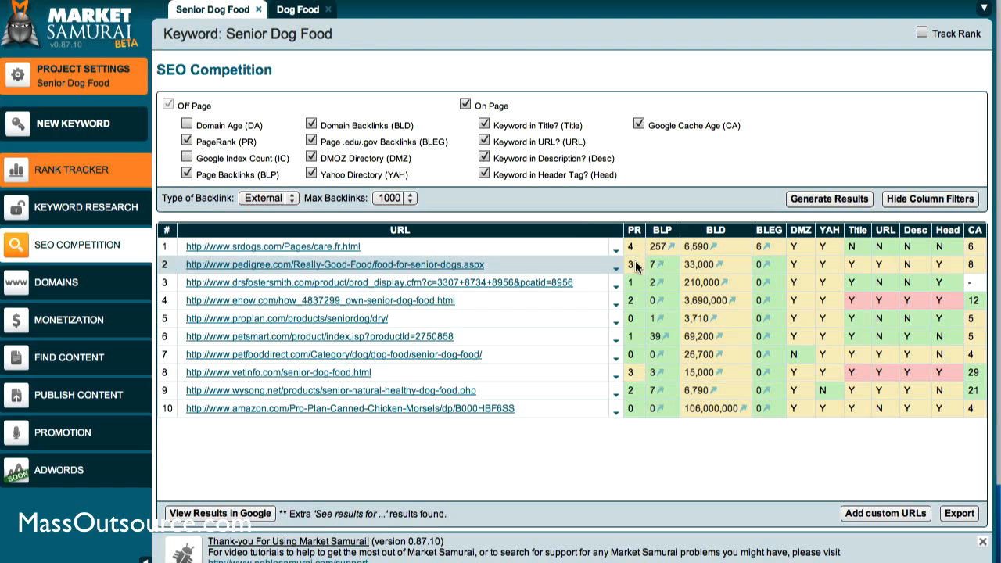
Switch to Photoshop to review the Ranking point in the Competition notes, and return to the competitor table in Market Samurai
{"action": "key", "text": "super+Tab"}
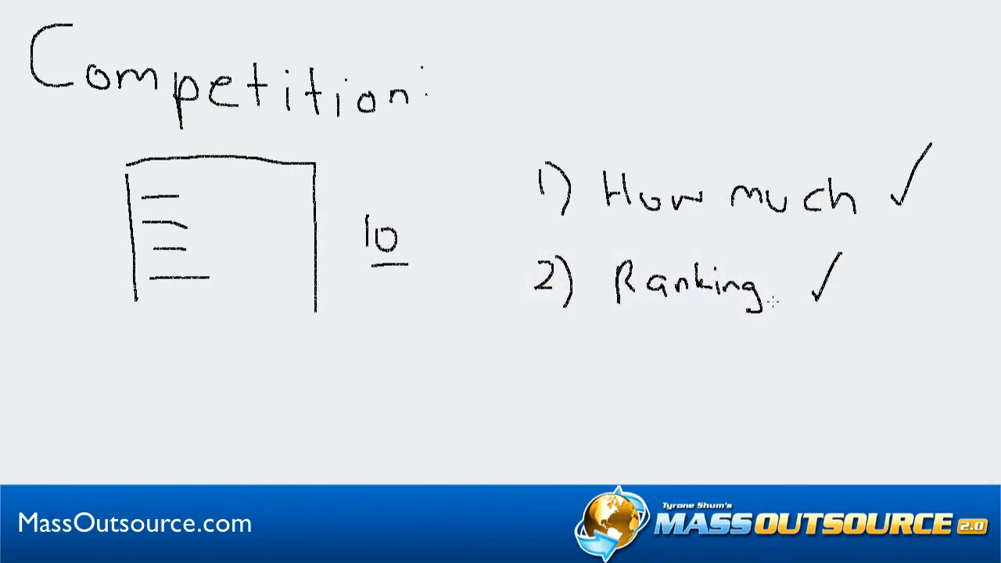
{"action": "key", "text": "super+Tab"}
{"action": "key", "text": "super+Tab"}
{"action": "key", "text": "super+Tab"}
{"action": "key", "text": "super+Tab"}
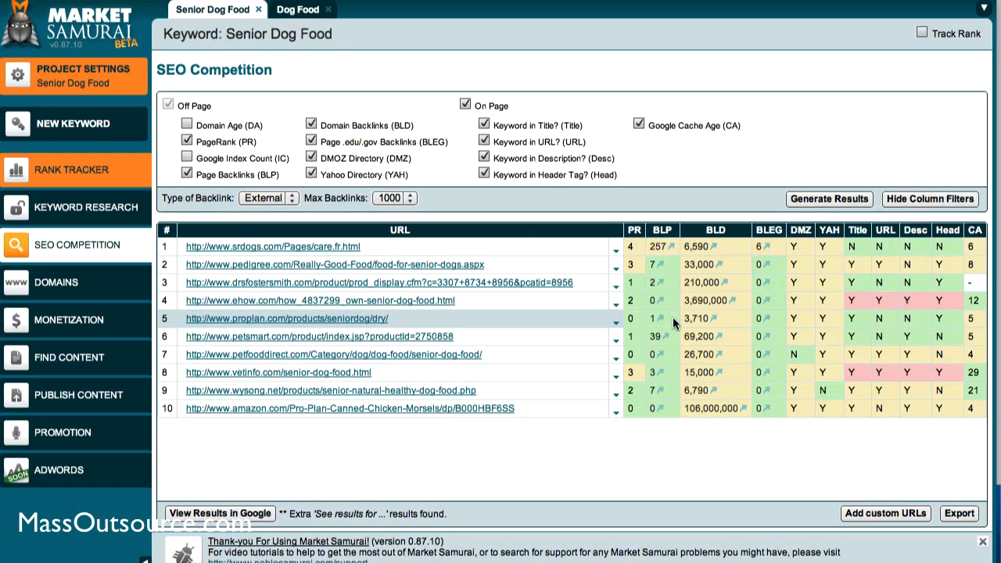
Switch to Photoshop, clear the Competition notes and handwrite the heading "Commercial Value:" on the blank canvas
{"action": "key", "text": "super+Tab"}
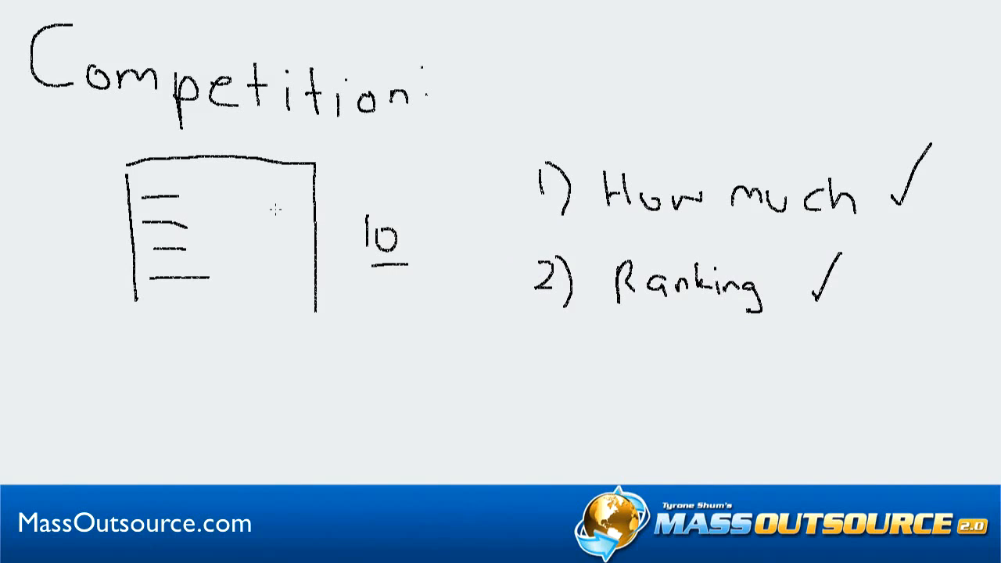
{"action": "mouse_move", "coordinate": [224, 193]}
{"action": "left_mouse_down"}
{"action": "mouse_move", "coordinate": [278, 192]}
{"action": "mouse_move", "coordinate": [225, 201]}
{"action": "left_mouse_up"}
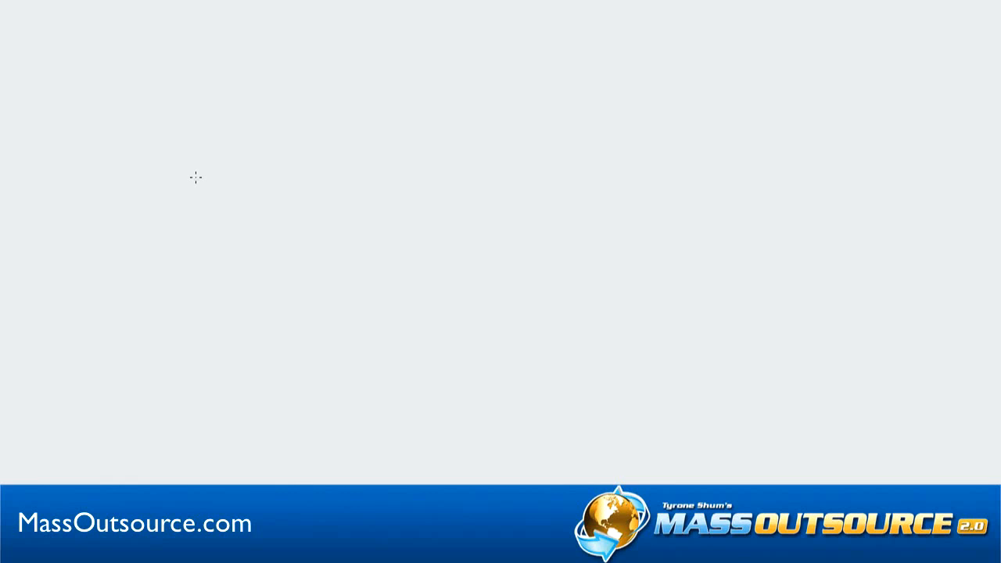
{"action": "mouse_move", "coordinate": [102, 39]}
{"action": "left_mouse_down"}
{"action": "mouse_move", "coordinate": [85, 44]}
{"action": "mouse_move", "coordinate": [107, 69]}
{"action": "mouse_move", "coordinate": [140, 57]}
{"action": "mouse_move", "coordinate": [250, 73]}
{"action": "mouse_move", "coordinate": [274, 58]}
{"action": "mouse_move", "coordinate": [307, 75]}
{"action": "mouse_move", "coordinate": [328, 70]}
{"action": "mouse_move", "coordinate": [347, 90]}
{"action": "left_mouse_up"}
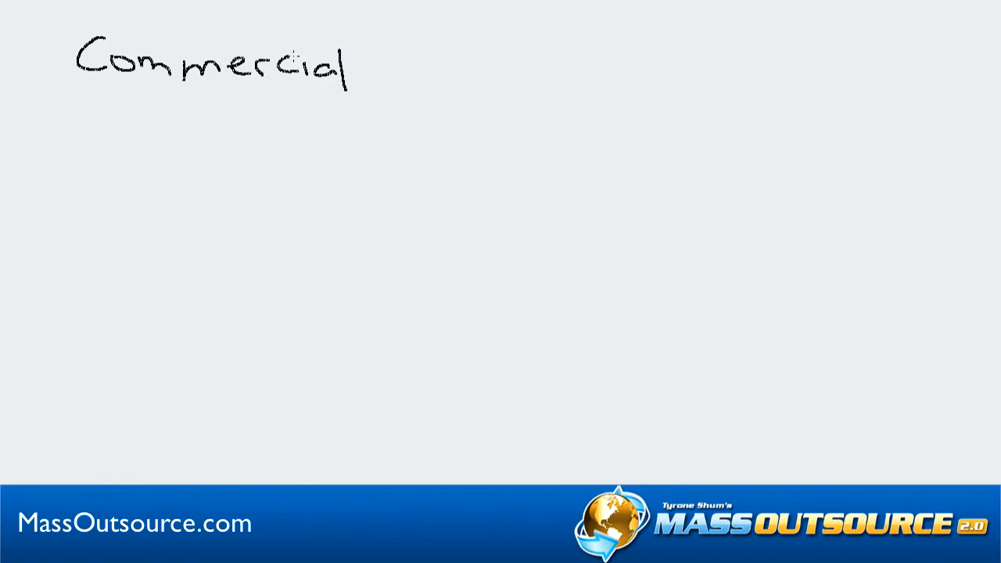
{"action": "mouse_move", "coordinate": [420, 81]}
{"action": "left_mouse_down"}
{"action": "mouse_move", "coordinate": [429, 44]}
{"action": "mouse_move", "coordinate": [458, 78]}
{"action": "mouse_move", "coordinate": [530, 76]}
{"action": "left_mouse_up"}
{"action": "left_click", "coordinate": [538, 64]}
{"action": "left_click", "coordinate": [539, 75]}
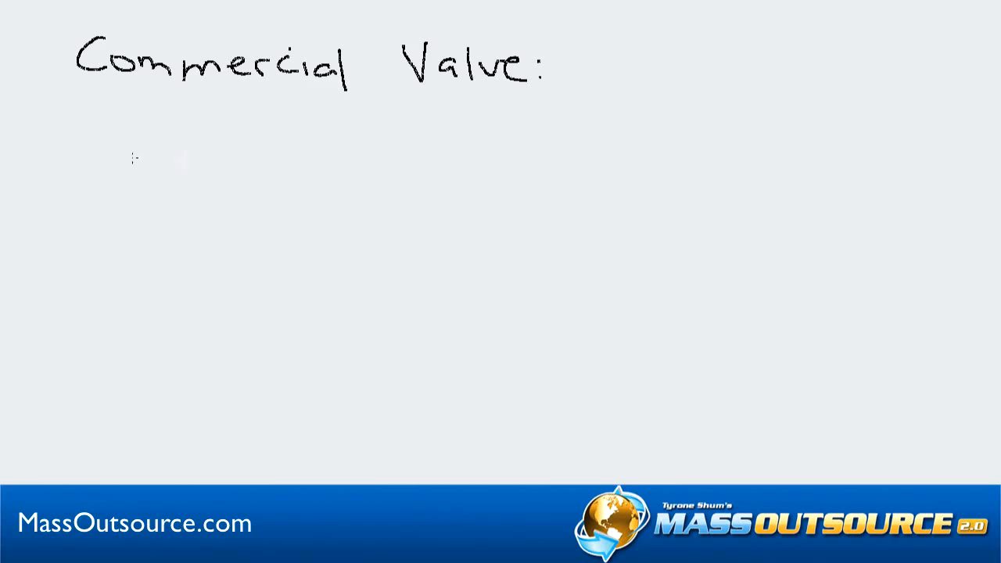
Handwrite "$$$ Value Keyword" as a line below the Commercial Value heading
{"action": "mouse_move", "coordinate": [145, 143]}
{"action": "left_mouse_down"}
{"action": "mouse_move", "coordinate": [125, 171]}
{"action": "mouse_move", "coordinate": [137, 197]}
{"action": "mouse_move", "coordinate": [179, 166]}
{"action": "mouse_move", "coordinate": [161, 172]}
{"action": "mouse_move", "coordinate": [166, 182]}
{"action": "left_mouse_up"}
{"action": "left_click_drag", "start_coordinate": [222, 151], "coordinate": [219, 192]}
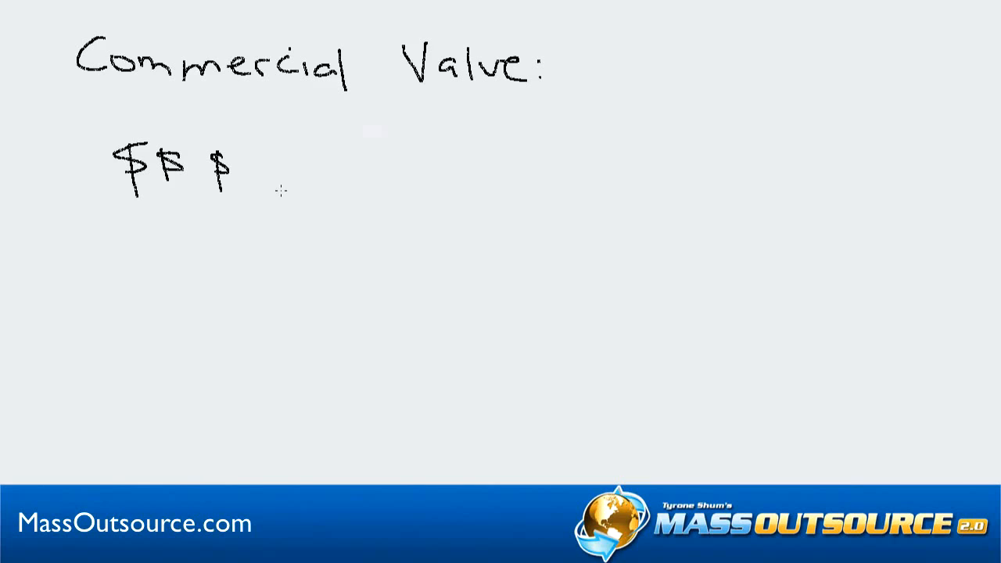
{"action": "mouse_move", "coordinate": [308, 156]}
{"action": "left_mouse_down"}
{"action": "mouse_move", "coordinate": [323, 143]}
{"action": "mouse_move", "coordinate": [352, 176]}
{"action": "left_mouse_up"}
{"action": "mouse_move", "coordinate": [356, 166]}
{"action": "left_mouse_down"}
{"action": "mouse_move", "coordinate": [379, 178]}
{"action": "mouse_move", "coordinate": [427, 163]}
{"action": "mouse_move", "coordinate": [430, 174]}
{"action": "left_mouse_up"}
{"action": "mouse_move", "coordinate": [446, 161]}
{"action": "left_mouse_down"}
{"action": "mouse_move", "coordinate": [458, 166]}
{"action": "mouse_move", "coordinate": [456, 188]}
{"action": "mouse_move", "coordinate": [493, 160]}
{"action": "left_mouse_up"}
{"action": "left_click_drag", "start_coordinate": [501, 165], "coordinate": [512, 168]}
{"action": "mouse_move", "coordinate": [563, 165]}
{"action": "left_mouse_down"}
{"action": "mouse_move", "coordinate": [564, 157]}
{"action": "mouse_move", "coordinate": [568, 173]}
{"action": "left_mouse_up"}
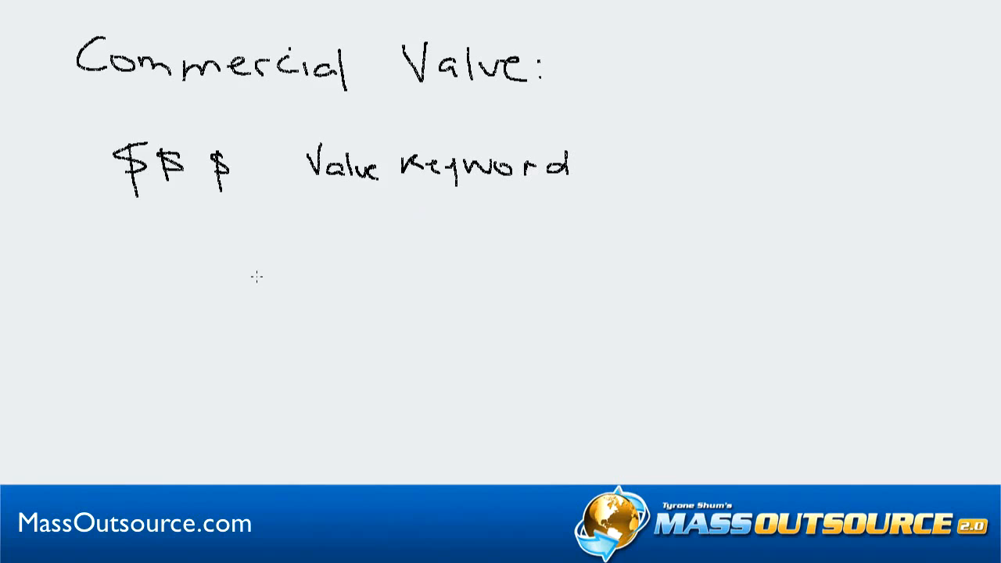
Handwrite the first numbered point "1) Adwords" with an arrow leading to "$0.65" below the Value Keyword line
{"action": "mouse_move", "coordinate": [257, 235]}
{"action": "left_mouse_down"}
{"action": "mouse_move", "coordinate": [257, 273]}
{"action": "mouse_move", "coordinate": [334, 282]}
{"action": "mouse_move", "coordinate": [330, 264]}
{"action": "mouse_move", "coordinate": [358, 283]}
{"action": "mouse_move", "coordinate": [448, 266]}
{"action": "mouse_move", "coordinate": [491, 280]}
{"action": "left_mouse_up"}
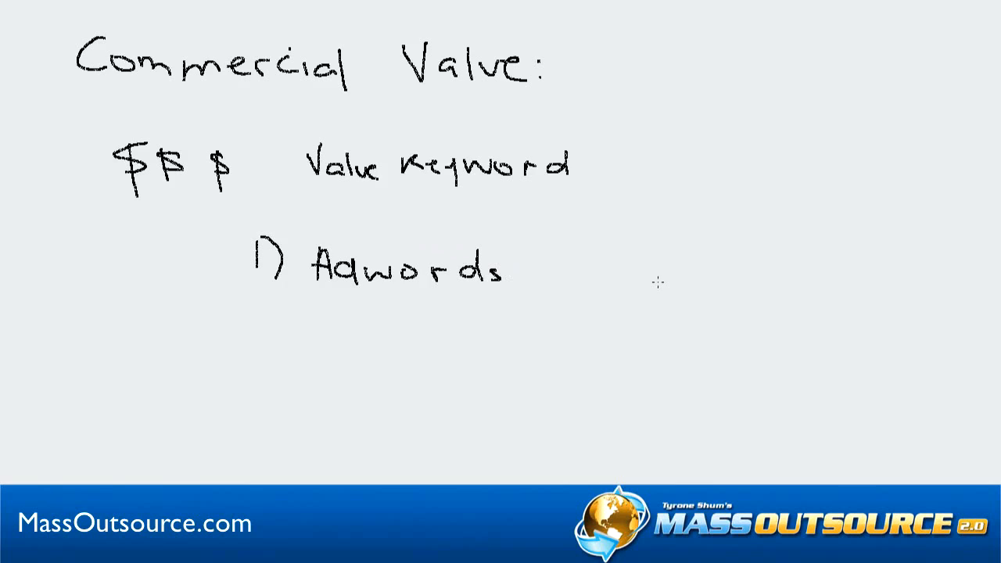
{"action": "mouse_move", "coordinate": [563, 272]}
{"action": "left_mouse_down"}
{"action": "mouse_move", "coordinate": [609, 268]}
{"action": "mouse_move", "coordinate": [601, 277]}
{"action": "left_mouse_up"}
{"action": "mouse_move", "coordinate": [667, 255]}
{"action": "left_mouse_down"}
{"action": "mouse_move", "coordinate": [636, 275]}
{"action": "mouse_move", "coordinate": [649, 291]}
{"action": "mouse_move", "coordinate": [699, 266]}
{"action": "mouse_move", "coordinate": [747, 285]}
{"action": "mouse_move", "coordinate": [773, 265]}
{"action": "left_mouse_up"}
{"action": "left_click", "coordinate": [680, 274]}
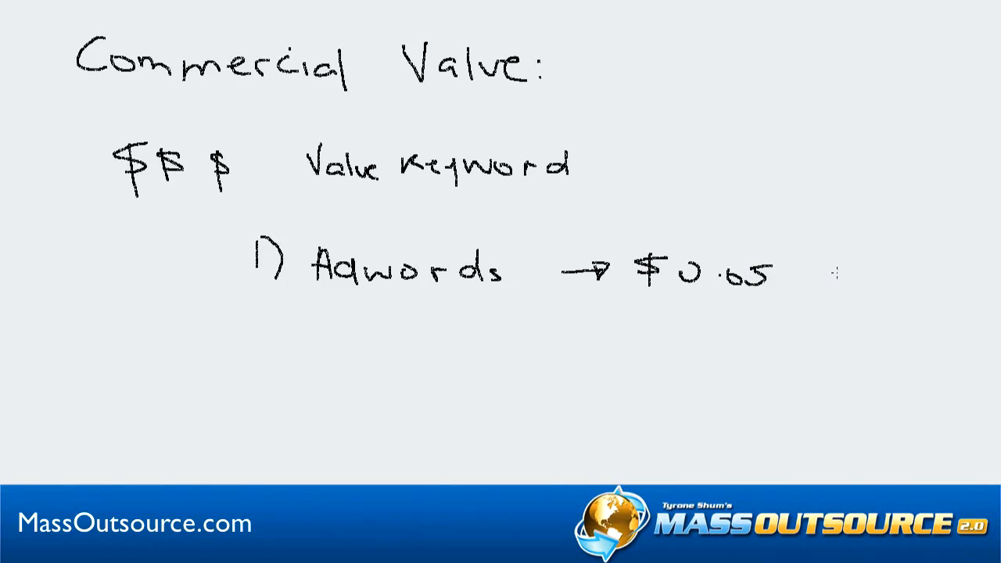
Label the Adwords amount "CPC", close its leading zero and handwrite "$2.00" followed by a dash underneath
{"action": "mouse_move", "coordinate": [854, 267]}
{"action": "left_mouse_down"}
{"action": "mouse_move", "coordinate": [856, 290]}
{"action": "mouse_move", "coordinate": [894, 276]}
{"action": "mouse_move", "coordinate": [909, 288]}
{"action": "left_mouse_up"}
{"action": "mouse_move", "coordinate": [695, 272]}
{"action": "left_mouse_down"}
{"action": "mouse_move", "coordinate": [688, 260]}
{"action": "mouse_move", "coordinate": [681, 278]}
{"action": "left_mouse_up"}
{"action": "mouse_move", "coordinate": [661, 321]}
{"action": "left_mouse_down"}
{"action": "mouse_move", "coordinate": [642, 333]}
{"action": "mouse_move", "coordinate": [650, 344]}
{"action": "mouse_move", "coordinate": [740, 341]}
{"action": "mouse_move", "coordinate": [735, 327]}
{"action": "mouse_move", "coordinate": [776, 338]}
{"action": "left_mouse_up"}
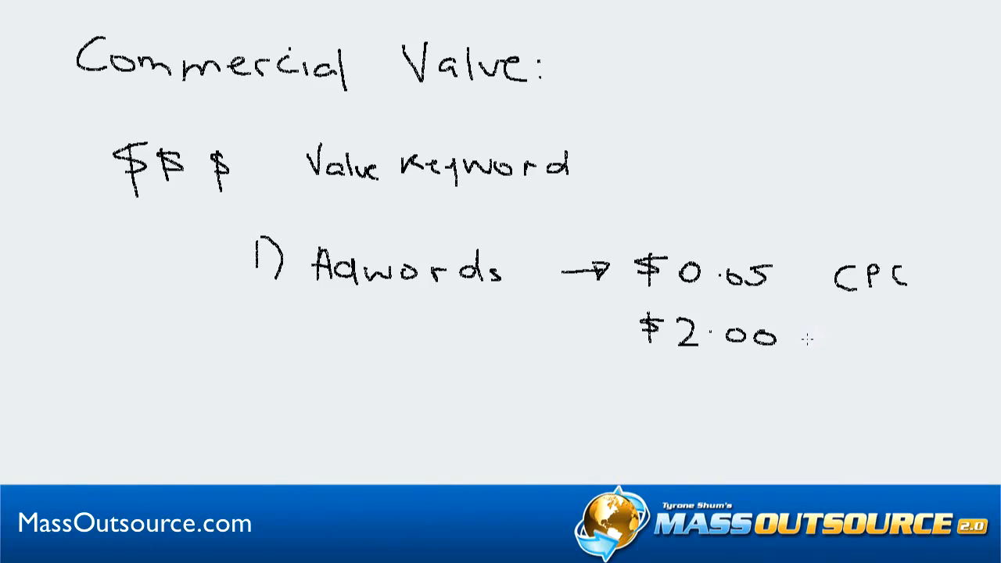
{"action": "mouse_move", "coordinate": [810, 341]}
{"action": "left_mouse_down"}
{"action": "mouse_move", "coordinate": [842, 340]}
{"action": "mouse_move", "coordinate": [801, 344]}
{"action": "left_mouse_up"}
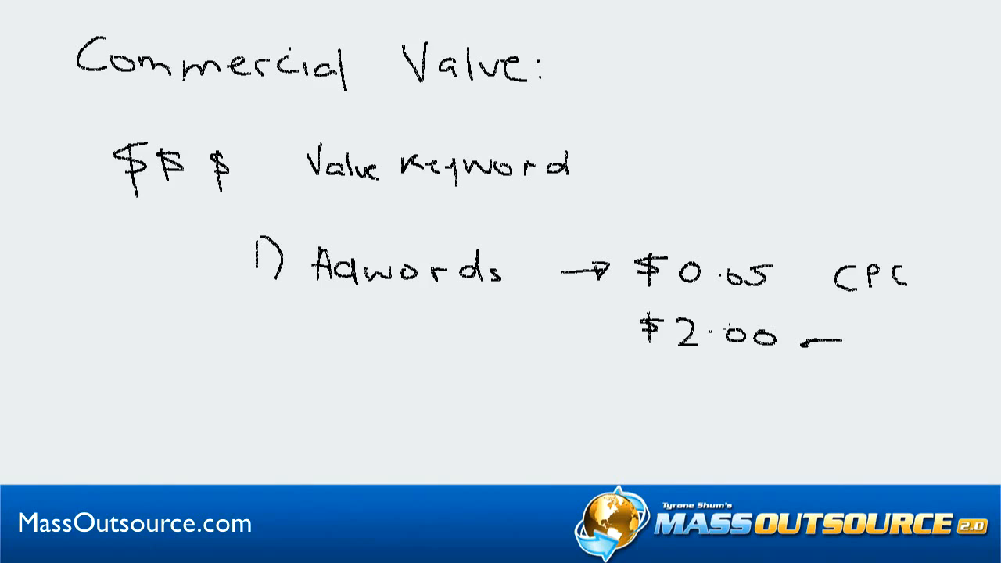
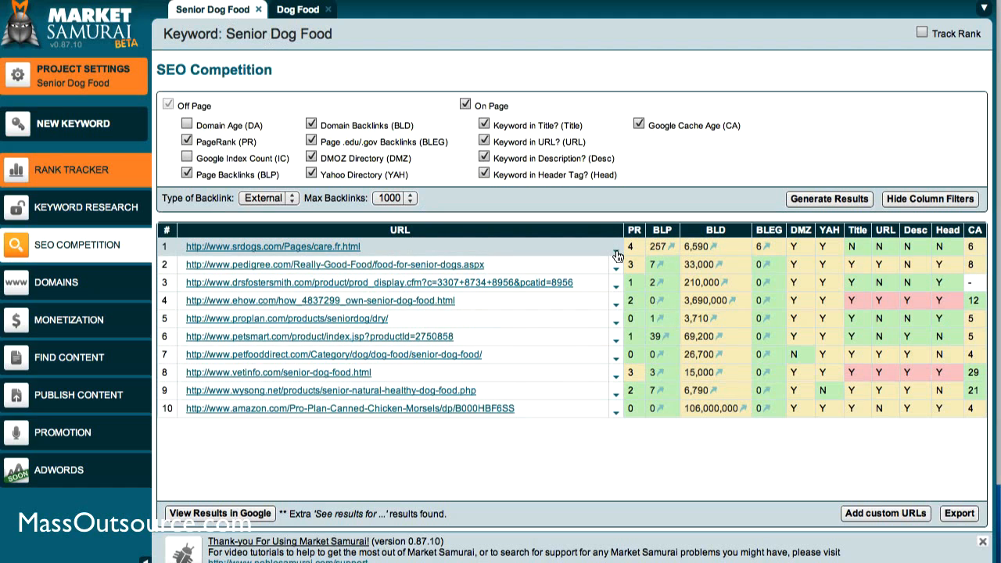
Run a PageRank analysis of the backlinks to the top-ranked srdogs.com page and review the linking pages by PageRank
{"action": "left_click", "coordinate": [617, 257]}
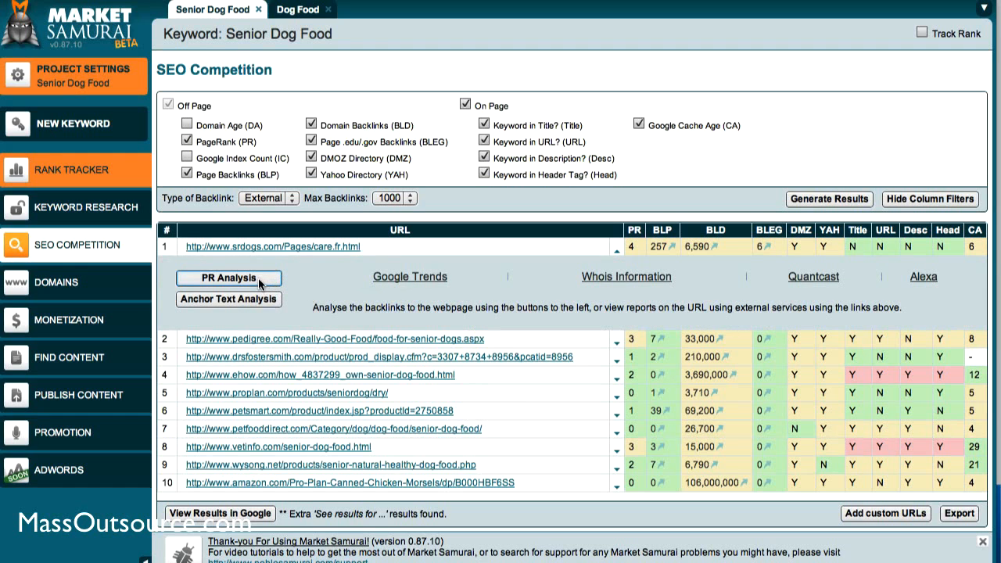
{"action": "left_click", "coordinate": [257, 277]}
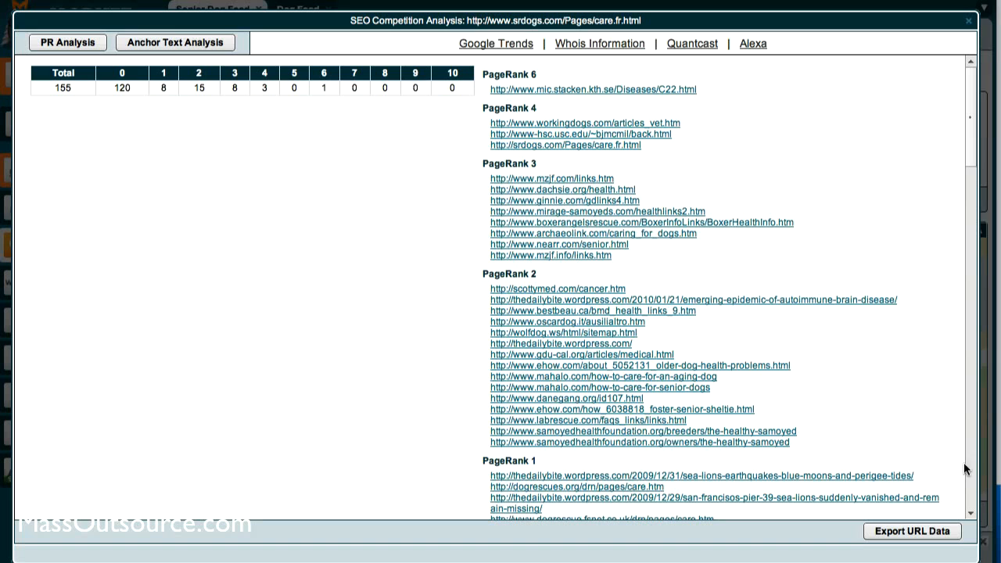
{"action": "left_click", "coordinate": [972, 491]}
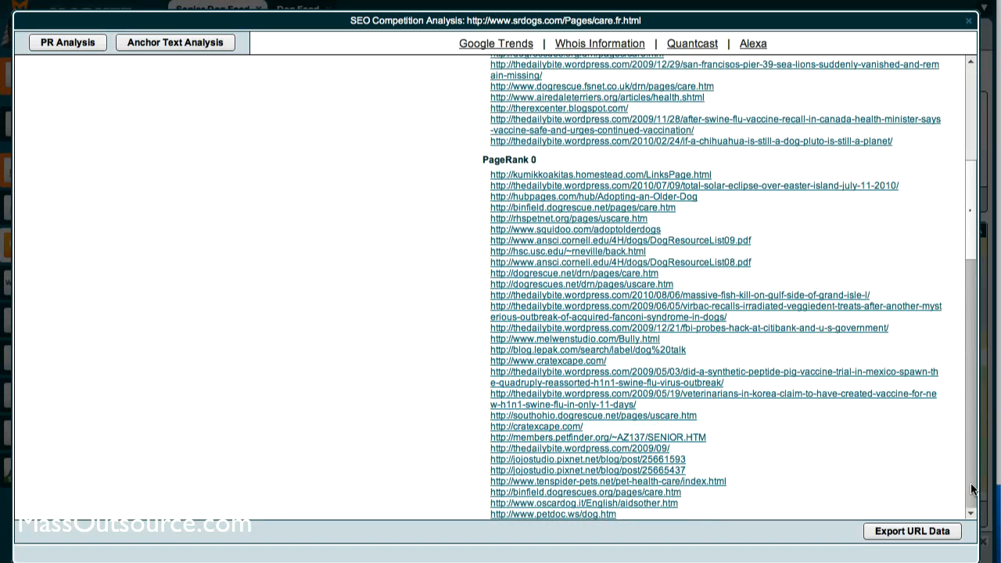
{"action": "left_click", "coordinate": [972, 486]}
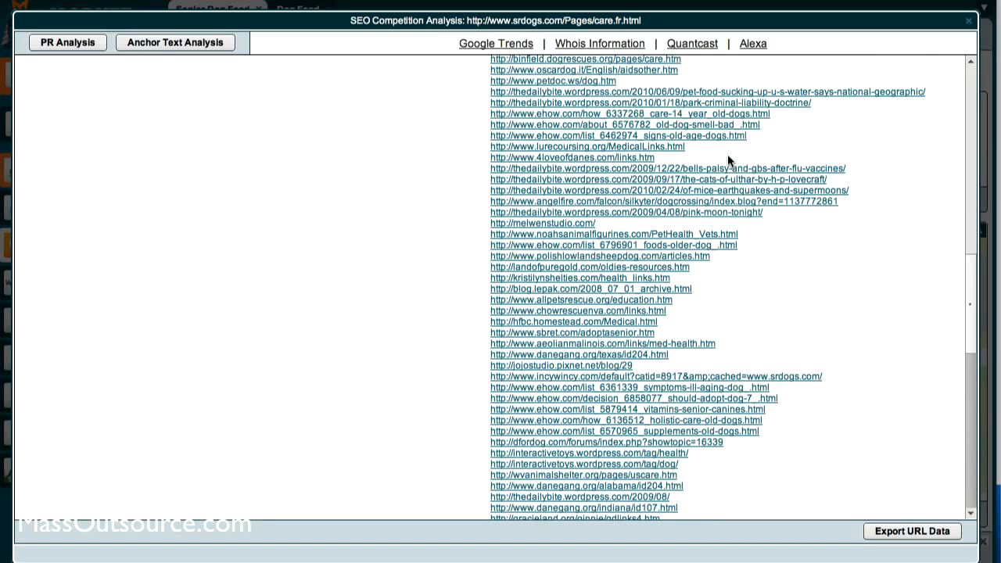
{"action": "scroll", "coordinate": [728, 160], "scroll_direction": "down", "scroll_amount": 10}
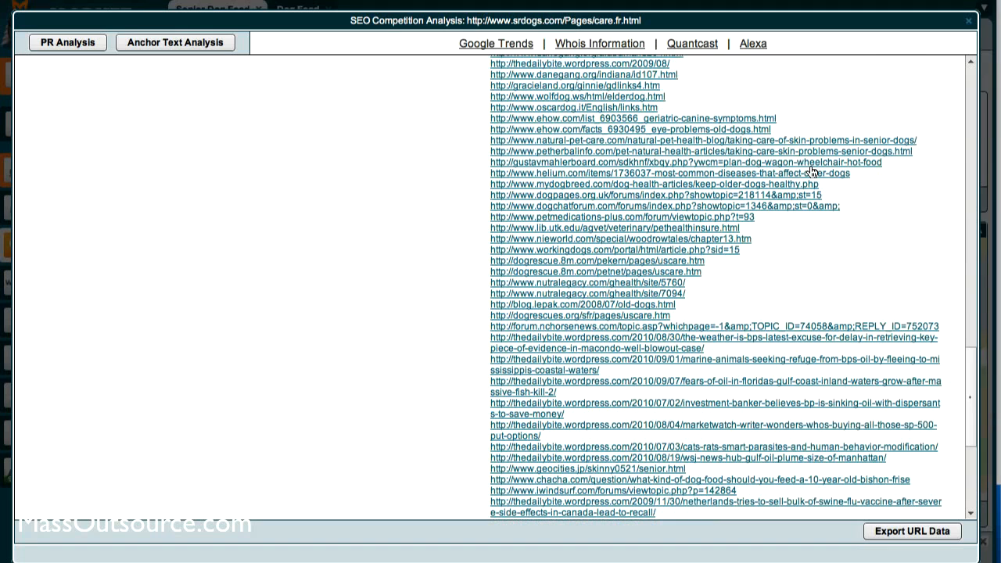
{"action": "left_click", "coordinate": [970, 133]}
{"action": "left_click", "coordinate": [969, 133]}
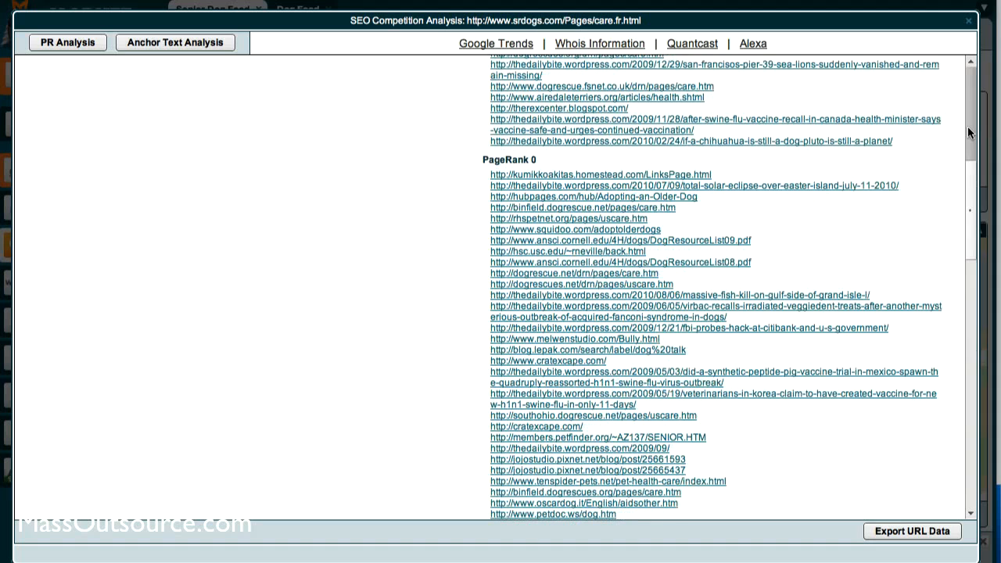
{"action": "scroll", "coordinate": [944, 127], "scroll_direction": "up", "scroll_amount": 10}
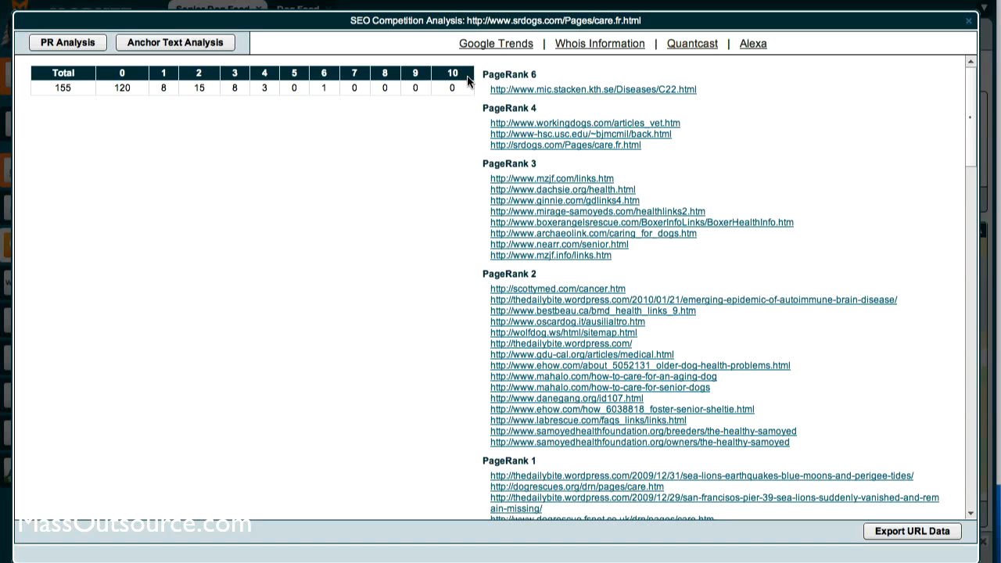
{"action": "left_click", "coordinate": [970, 26]}
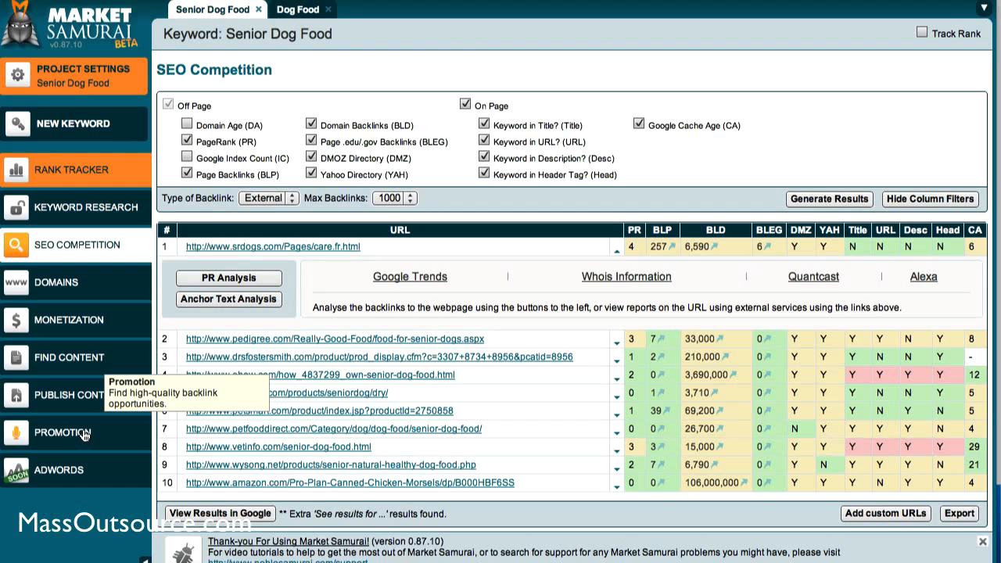
Open the Promotion backlink finder for the Senior Dog Food keyword
{"action": "left_click", "coordinate": [83, 435]}
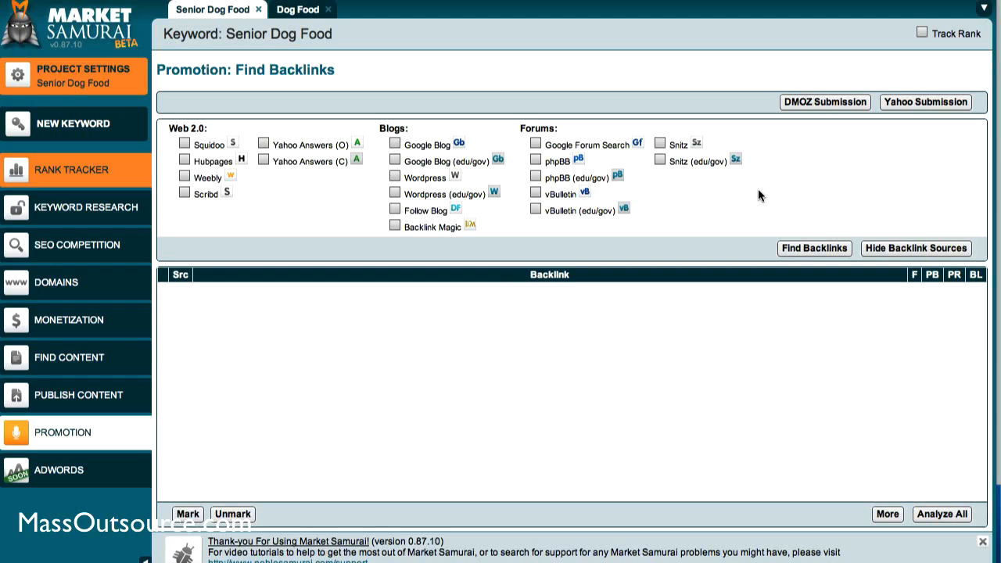
Switch to Photoshop and clear the handwritten SEO onsite and offsite notes from the canvas
{"action": "key", "text": "super+Tab"}
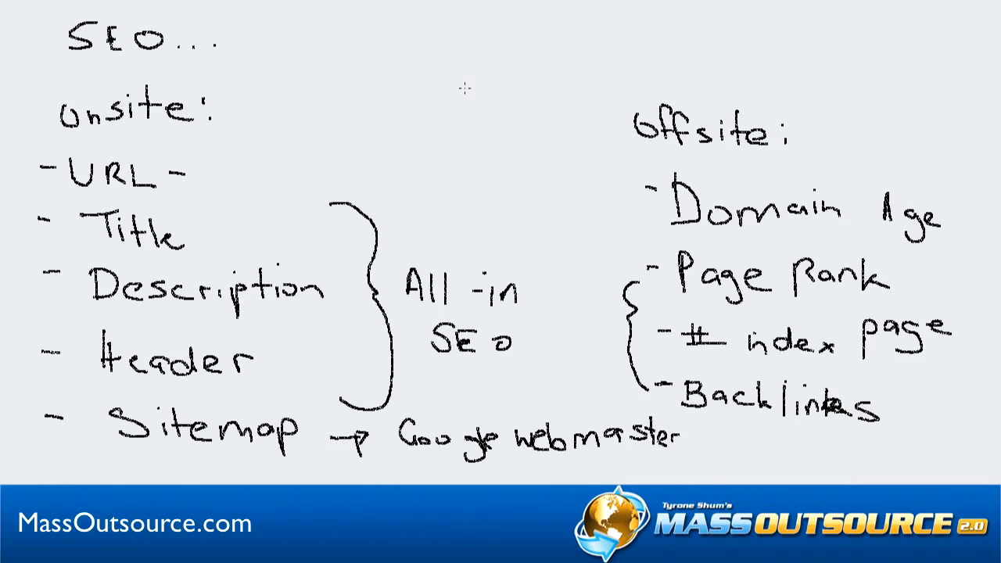
{"action": "key", "text": "e"}
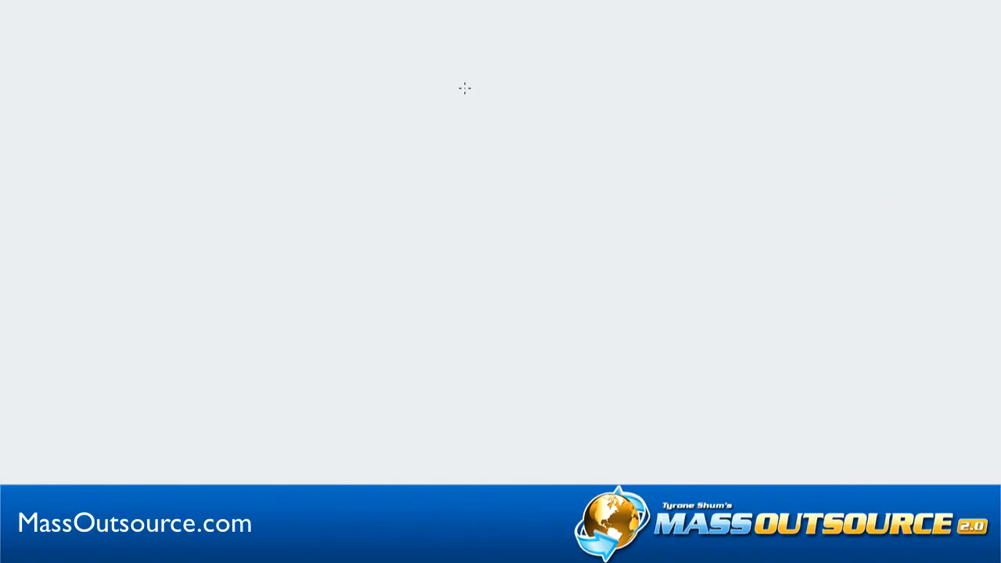